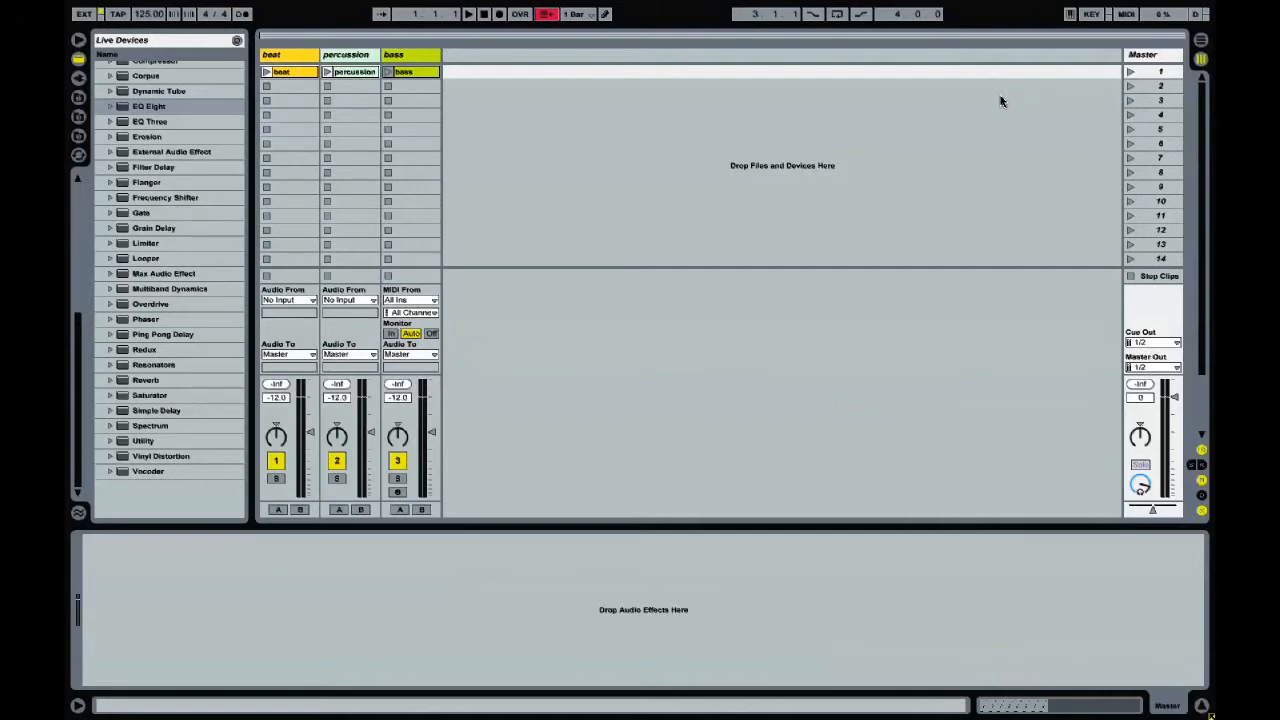
Launch scene 1 and select the Master track to receive the EQ Eight device
left_click(1130, 75)
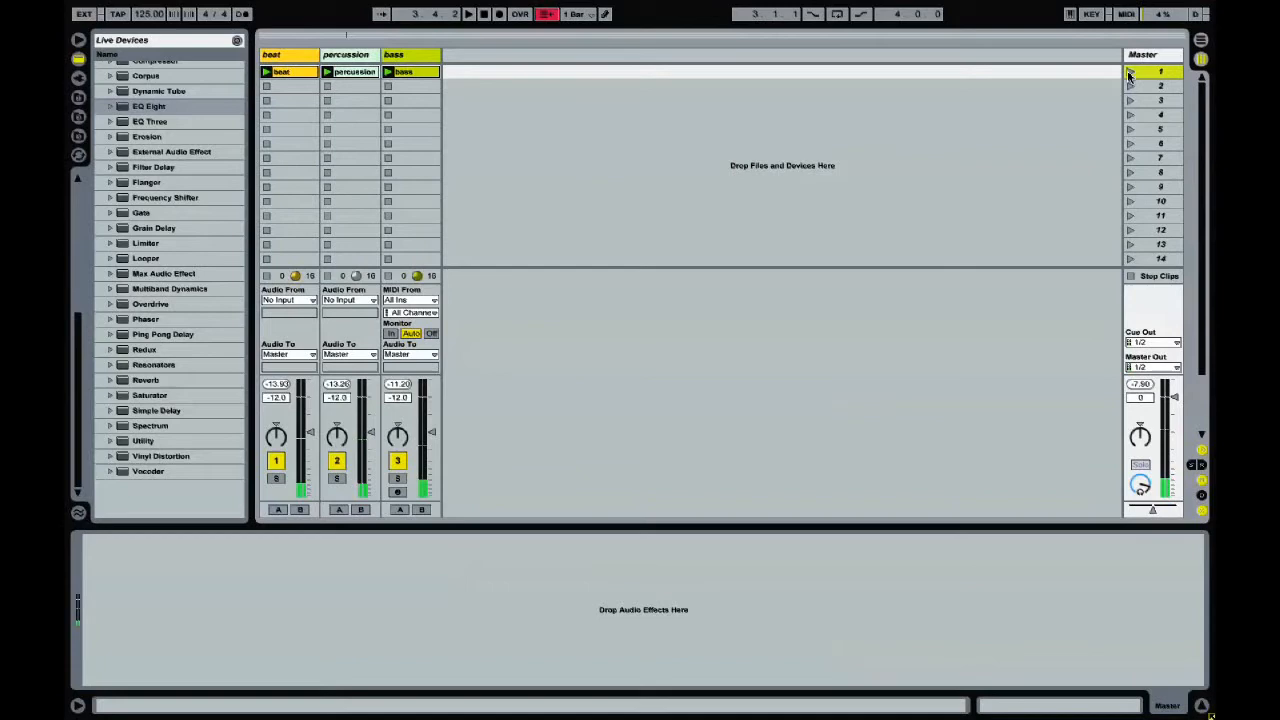
left_click(1144, 56)
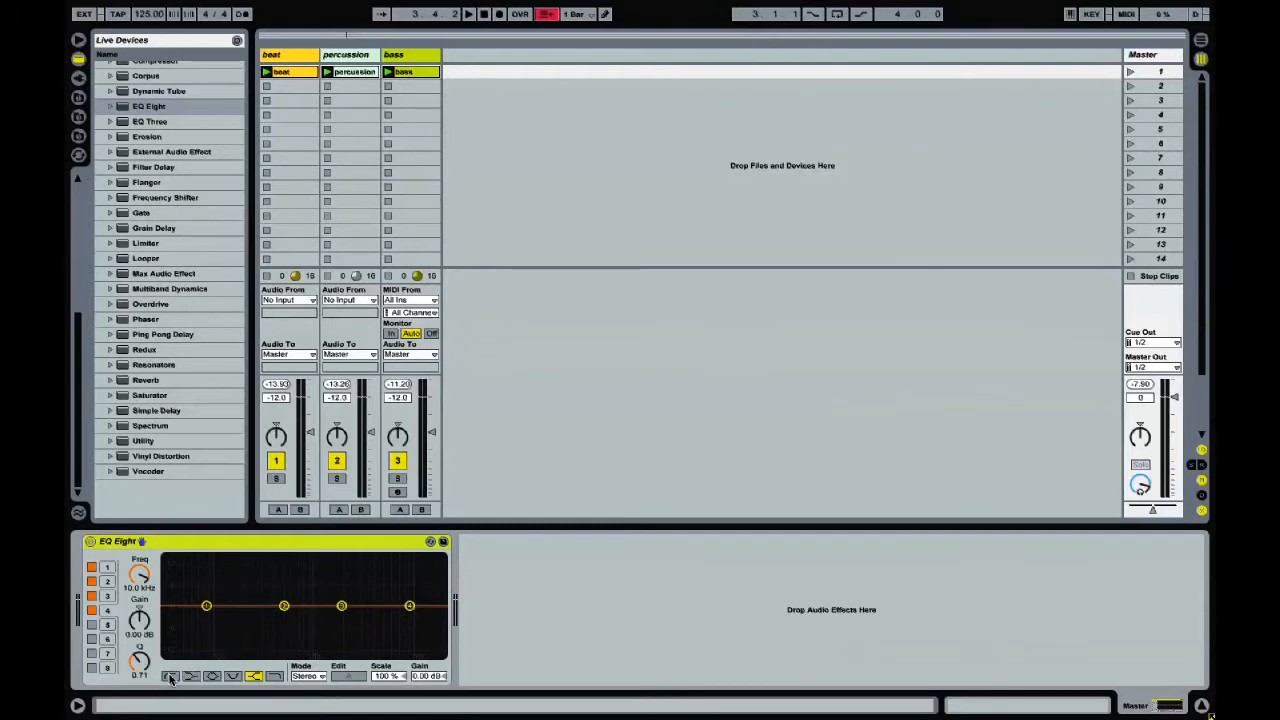
Try band 1 as a resonant low-cut, a boosted low shelf, then a bell
left_click(207, 606)
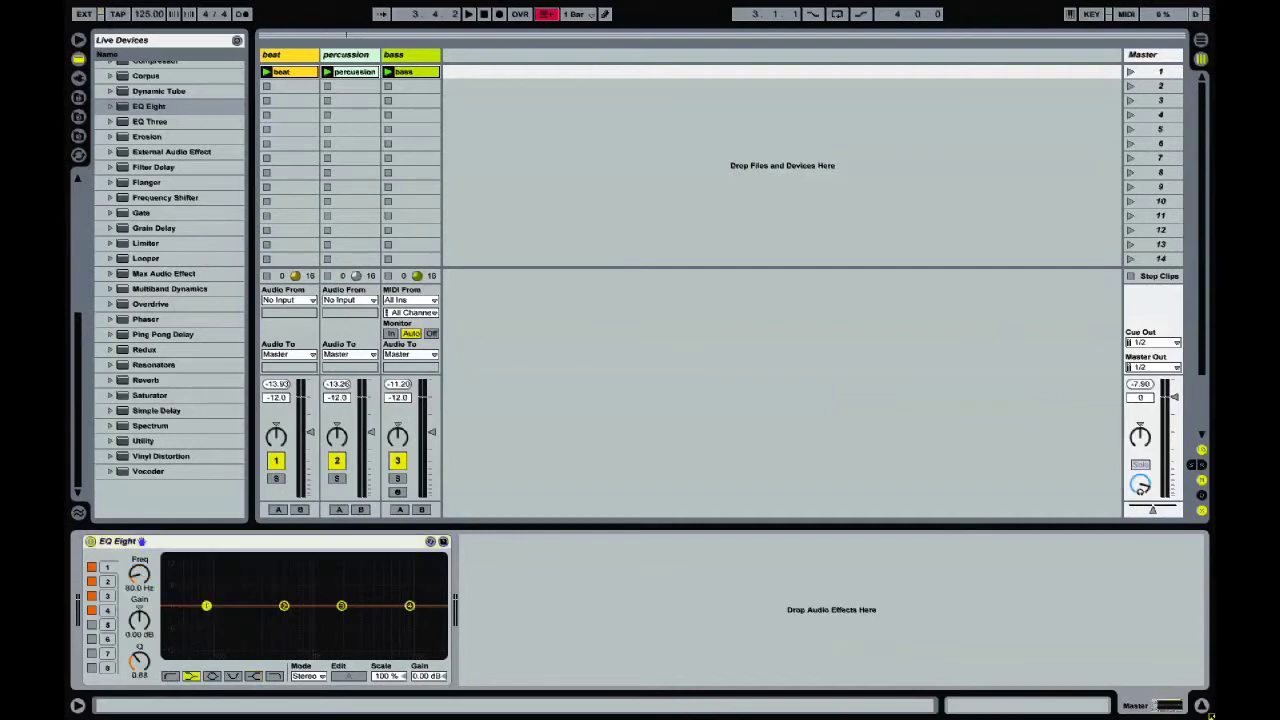
left_click(170, 676)
mouse_move(139, 665)
left_mouse_down()
mouse_move(139, 652)
mouse_move(139, 665)
left_mouse_up()
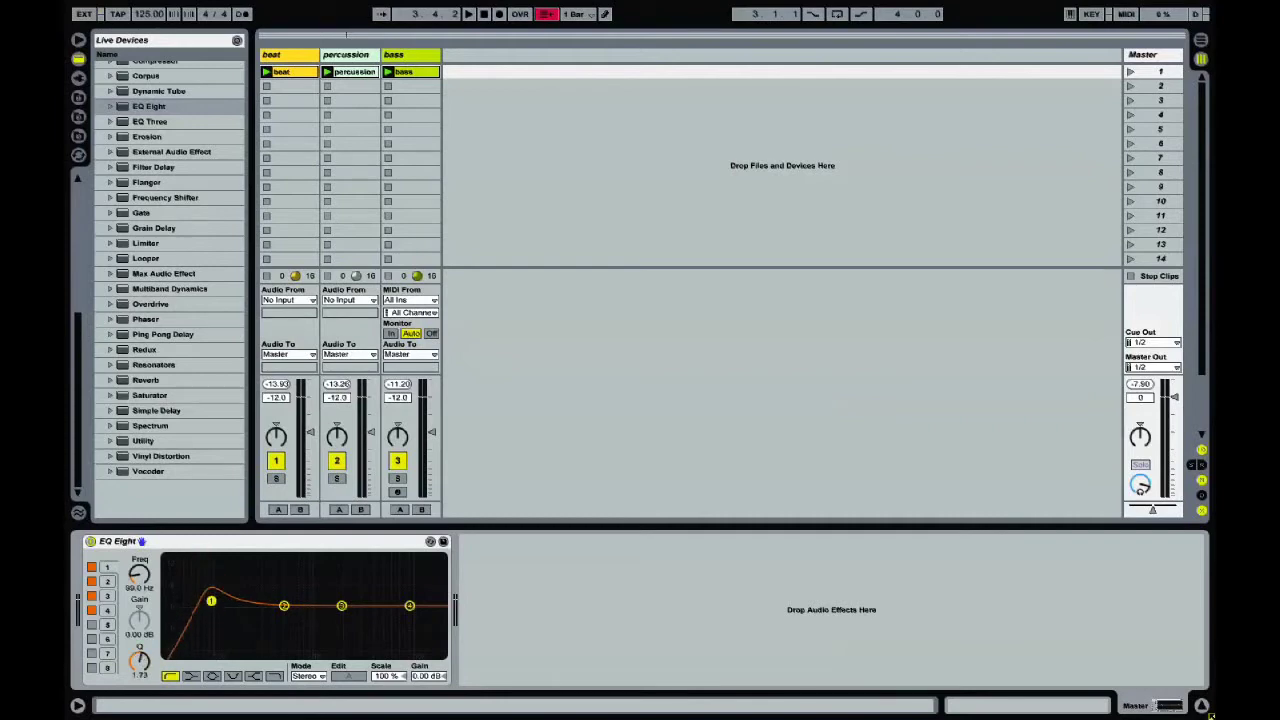
left_click(191, 676)
mouse_move(210, 606)
left_mouse_down()
mouse_move(355, 557)
mouse_move(293, 571)
mouse_move(233, 634)
left_mouse_up()
left_click(212, 676)
Try band 1 as notch, high shelf near 7 kHz and high-cut, then reset it to a flat bell near 100 Hz
left_click(247, 676)
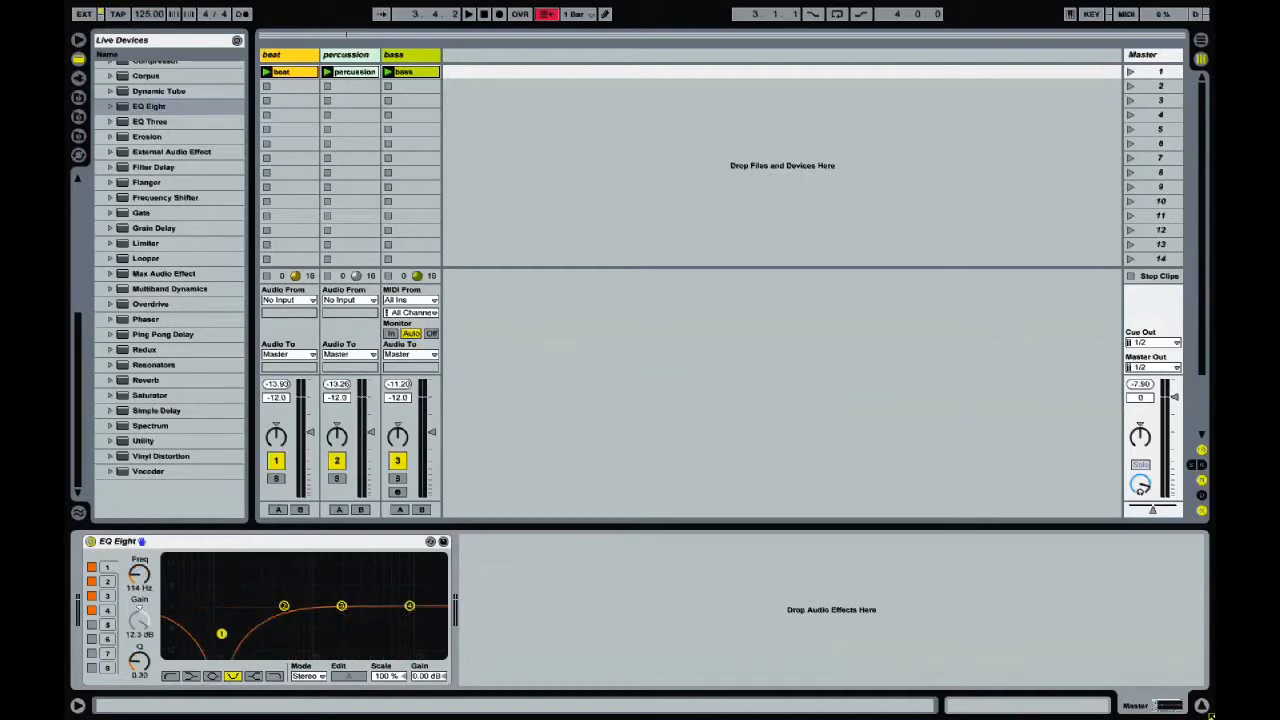
left_click(256, 677)
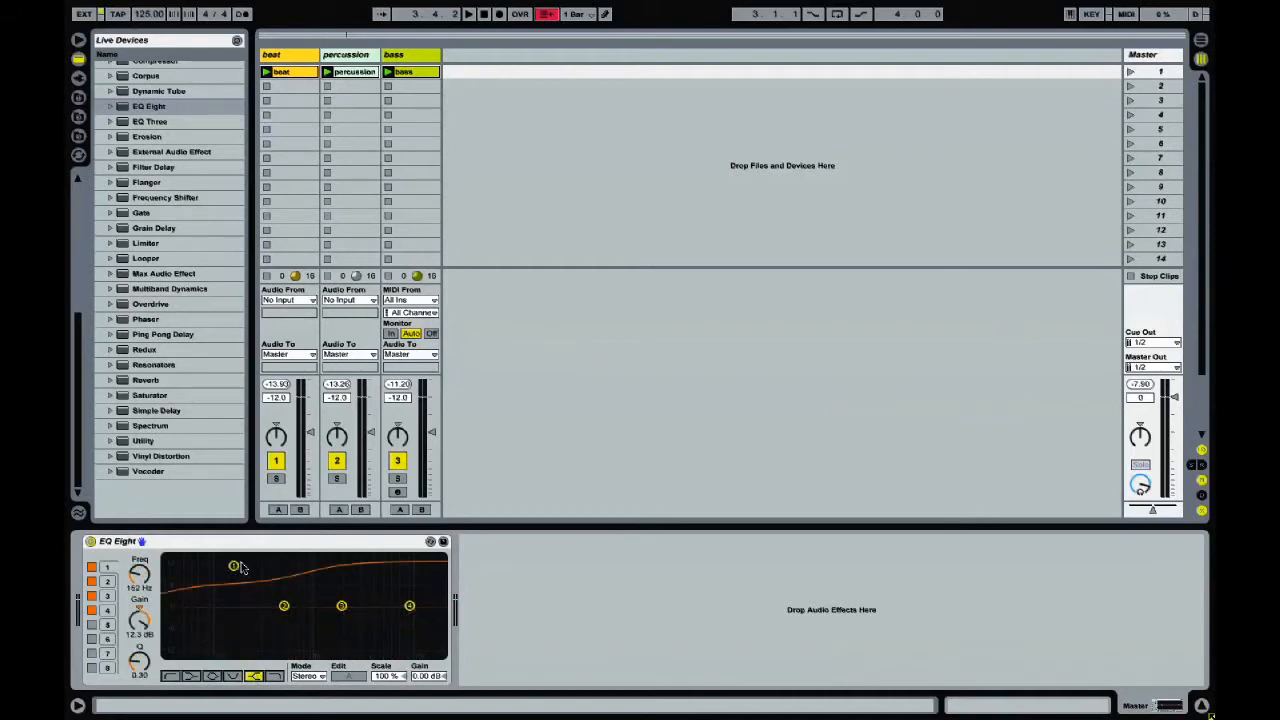
mouse_move(233, 606)
left_mouse_down()
mouse_move(370, 572)
mouse_move(396, 606)
left_mouse_up()
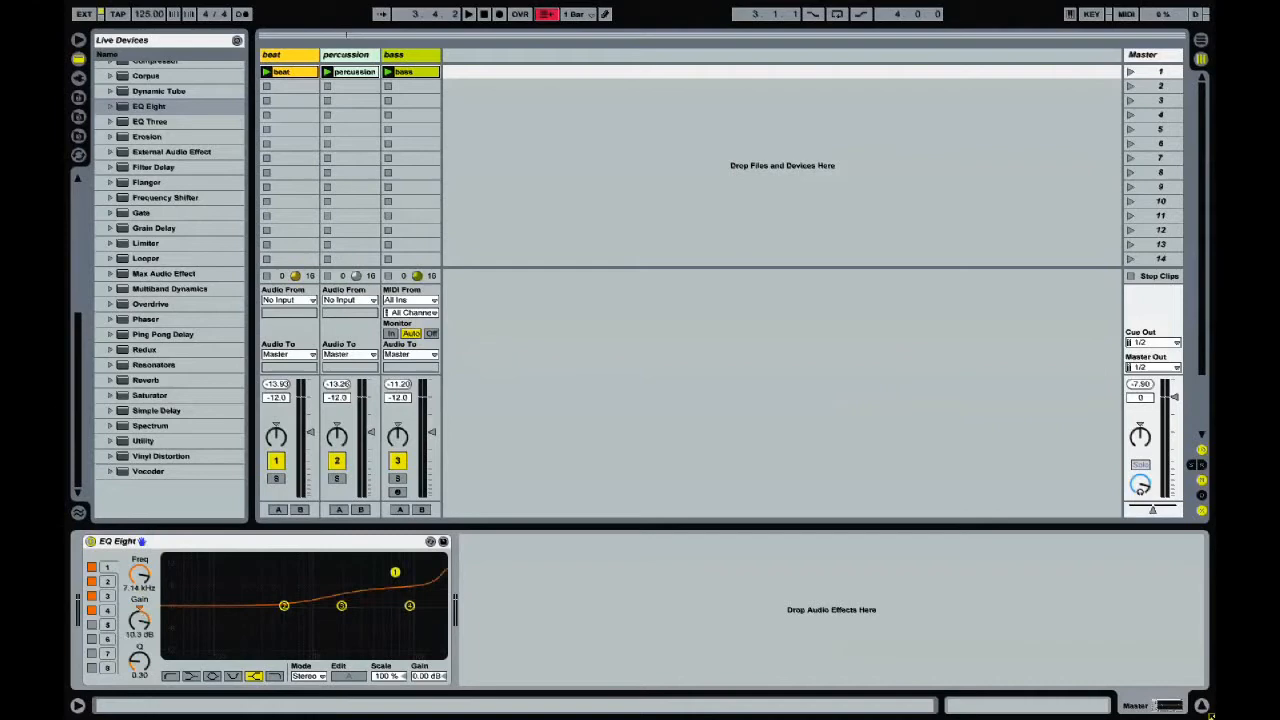
left_click(276, 677)
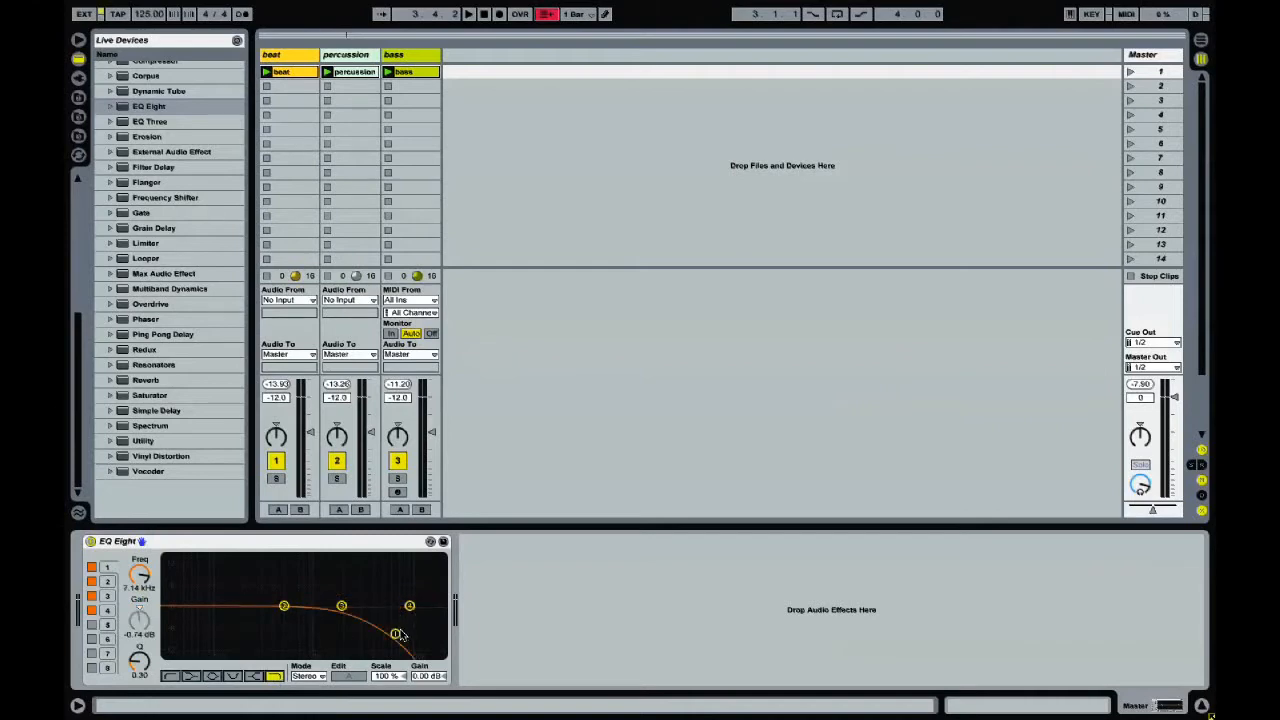
left_click_drag(410, 620, 214, 606)
left_click(212, 677)
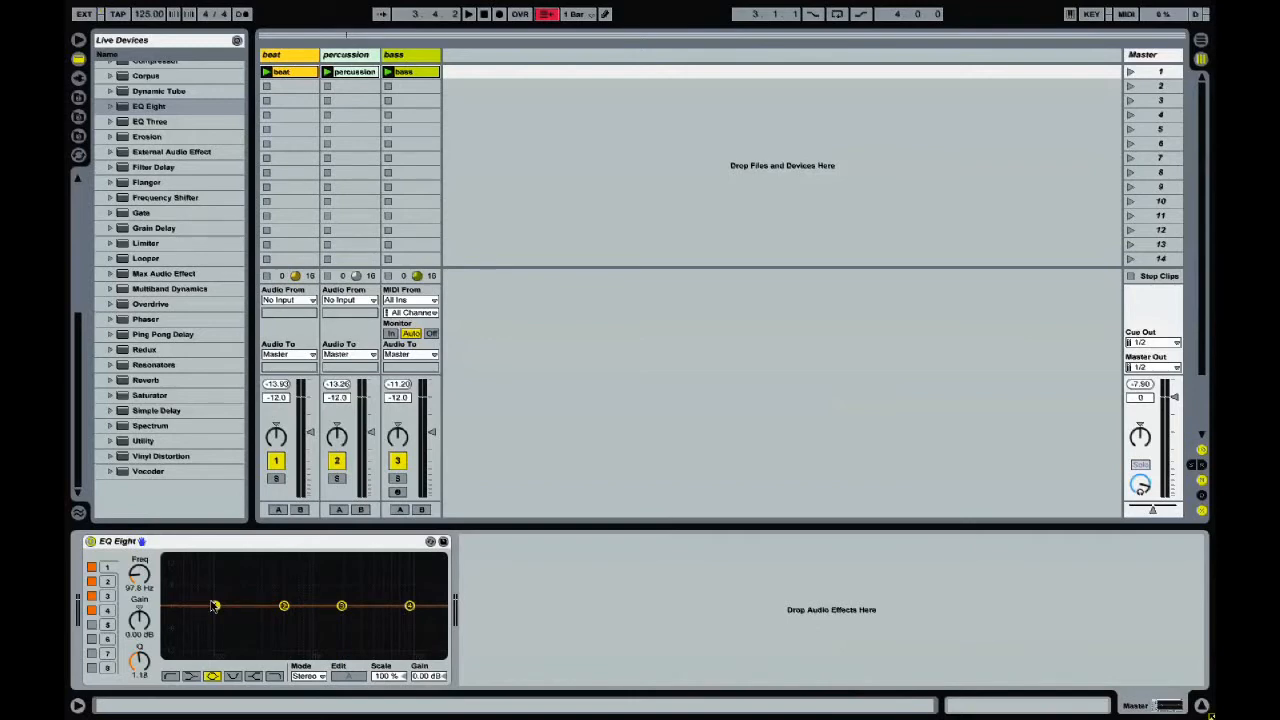
Make band 1 a low-cut filter at 75 Hz to roll off the lowest frequencies
left_click(139, 588)
left_click_drag(141, 592, 141, 608)
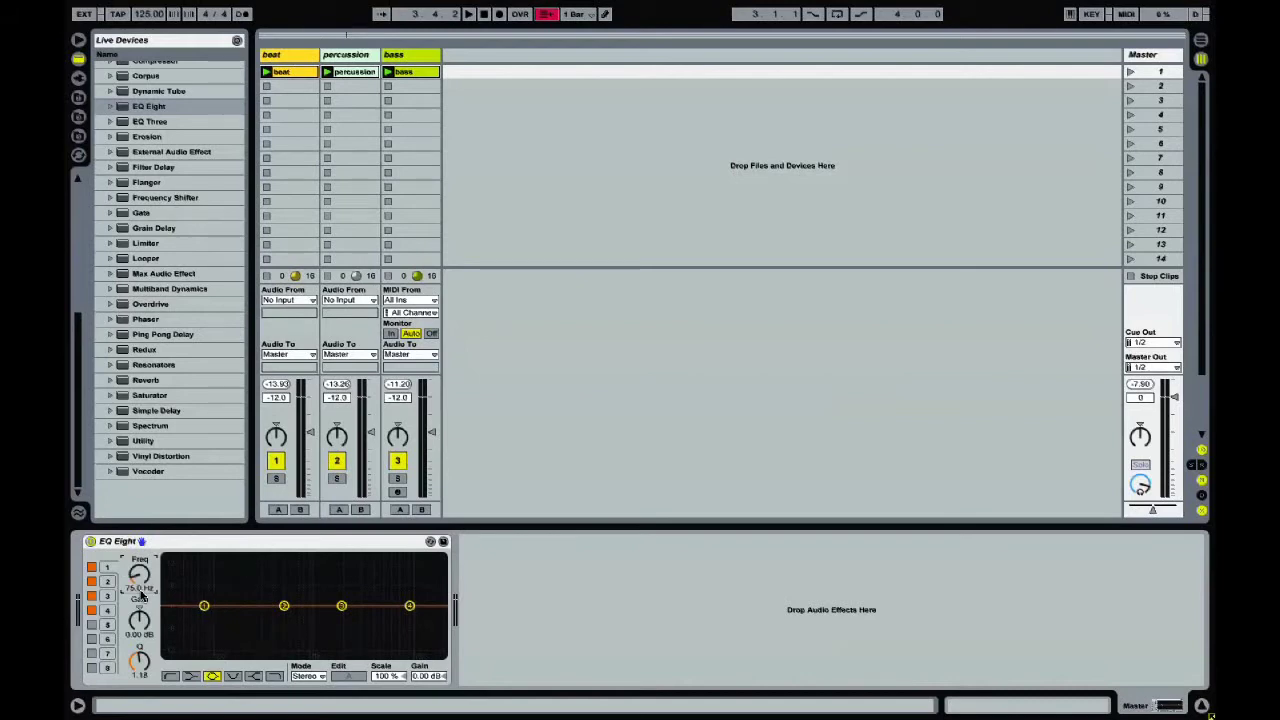
left_click(137, 676)
left_click(168, 676)
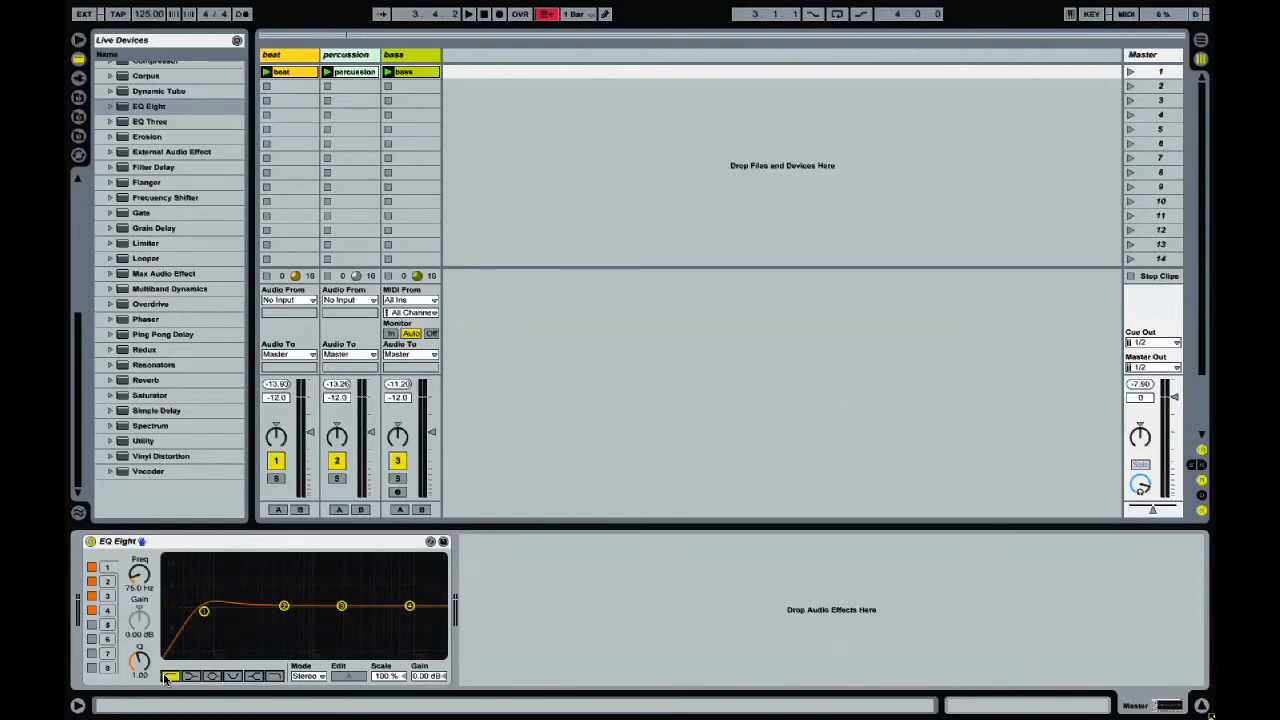
Set band 2 to 80 Hz with Q 1.00
left_click(108, 584)
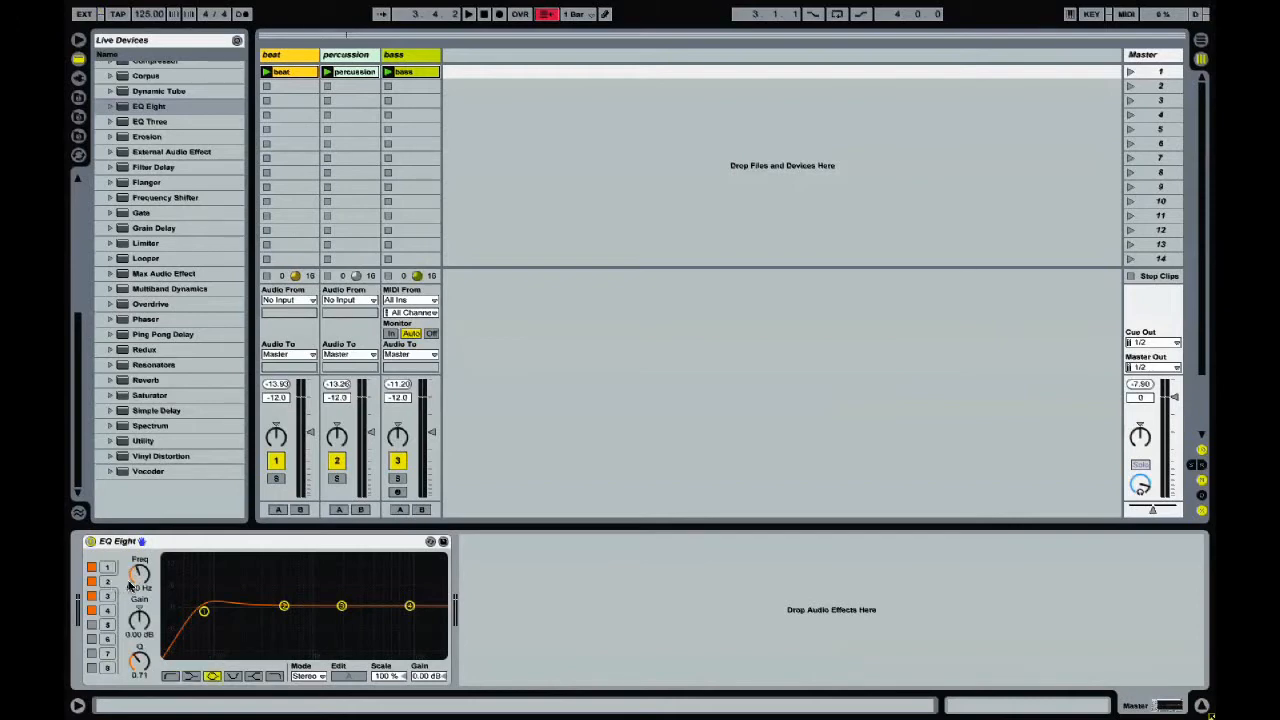
left_click(138, 588)
type("1")
key("Return")
left_click(140, 675)
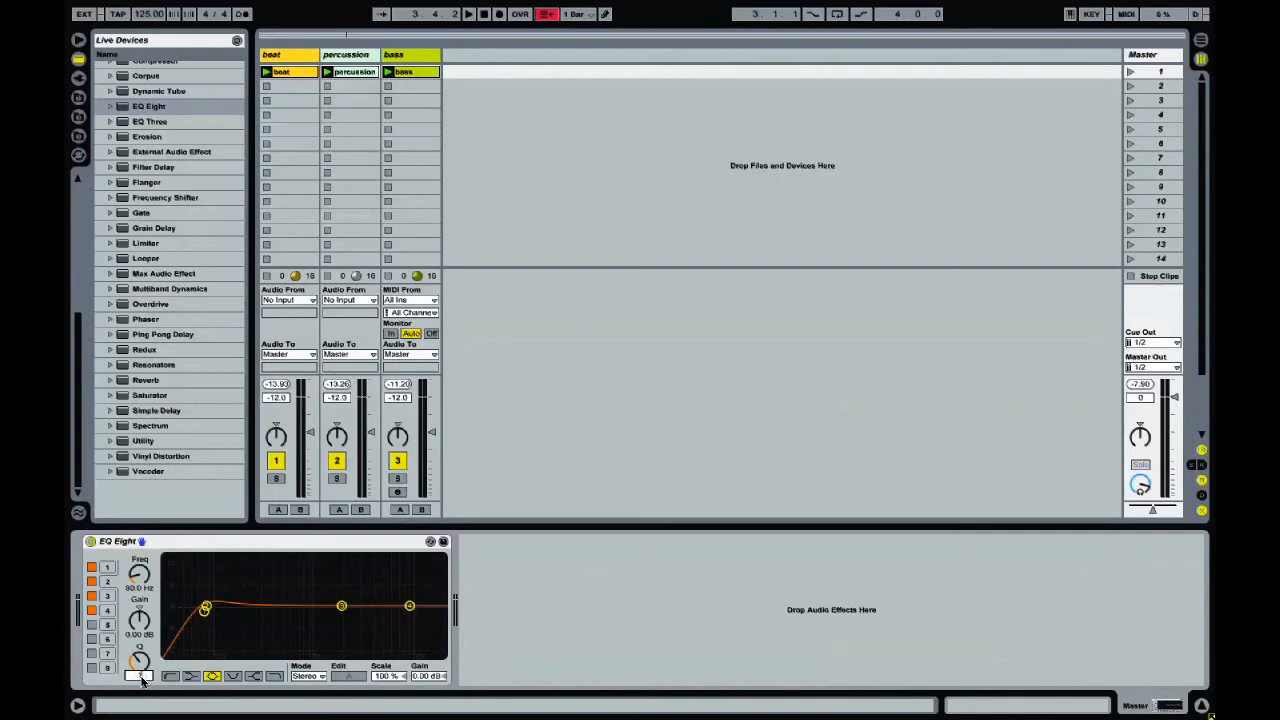
key("Return")
Move band 3 down to about 200 Hz and band 4 to around 1 kHz
left_click(341, 607)
left_click_drag(341, 607, 244, 607)
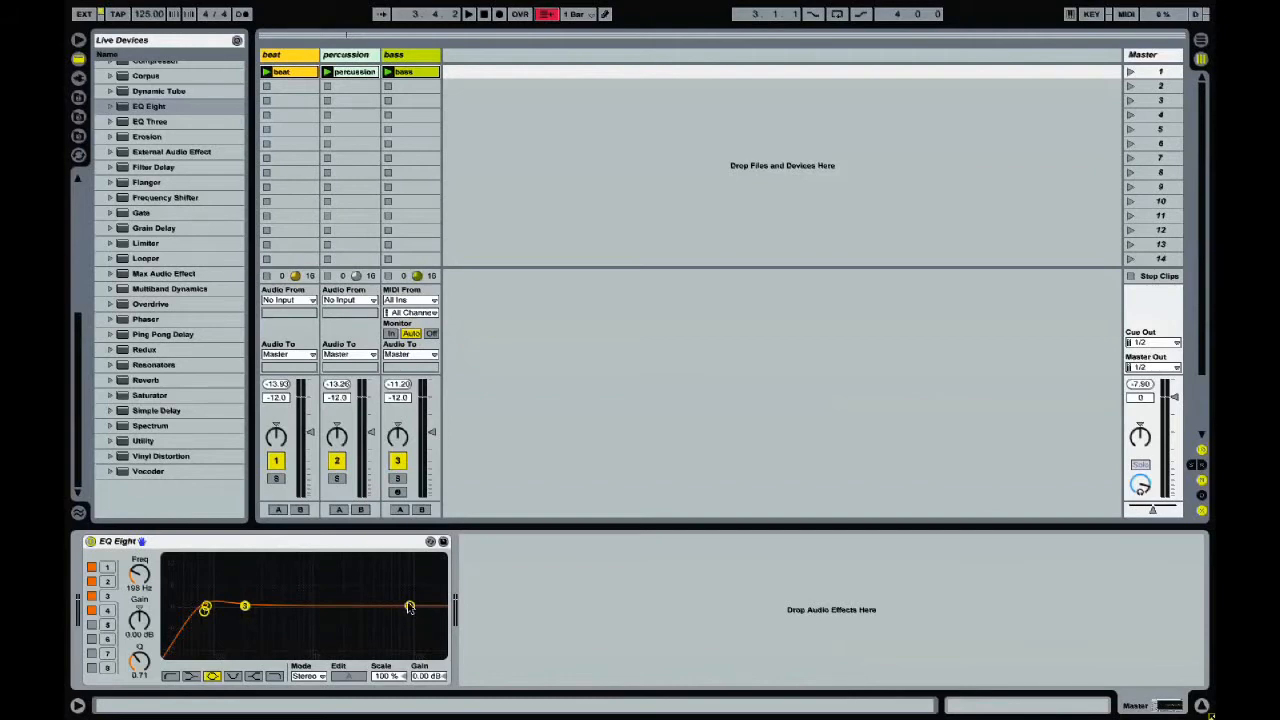
left_click_drag(410, 607, 314, 610)
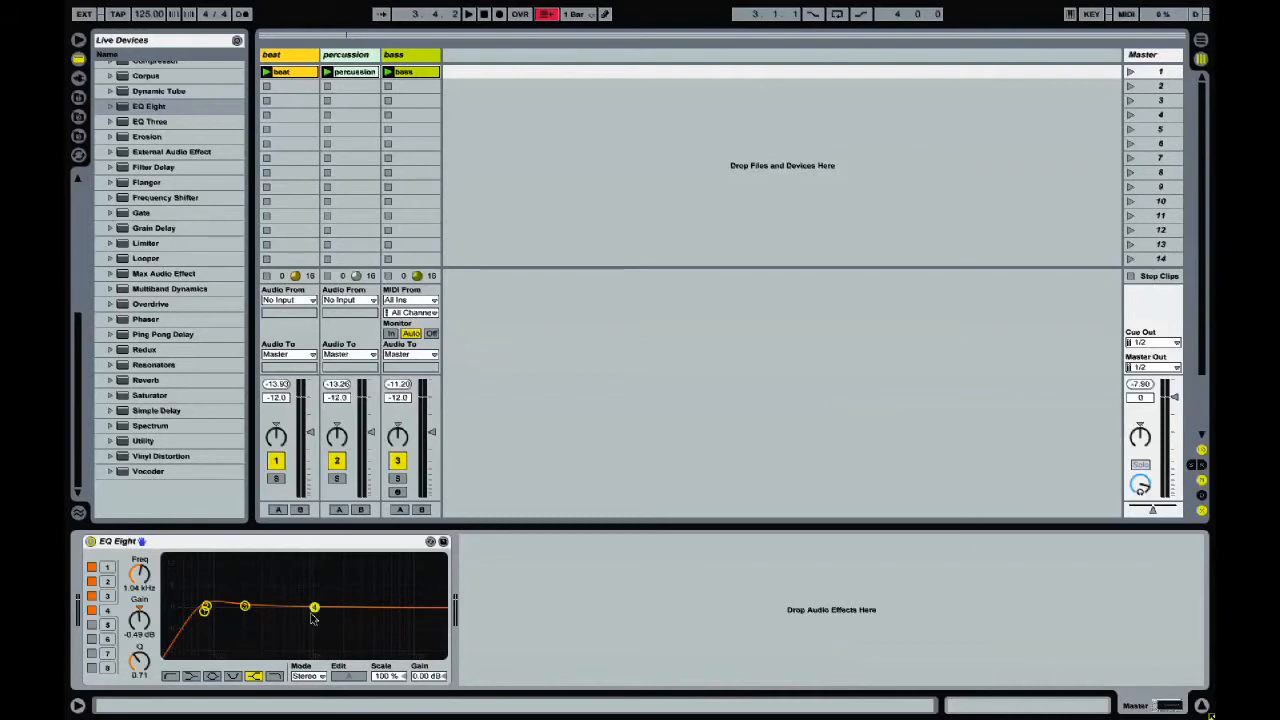
Enable band 5 and place it near 3 kHz
left_click(93, 625)
left_click_drag(187, 606, 358, 603)
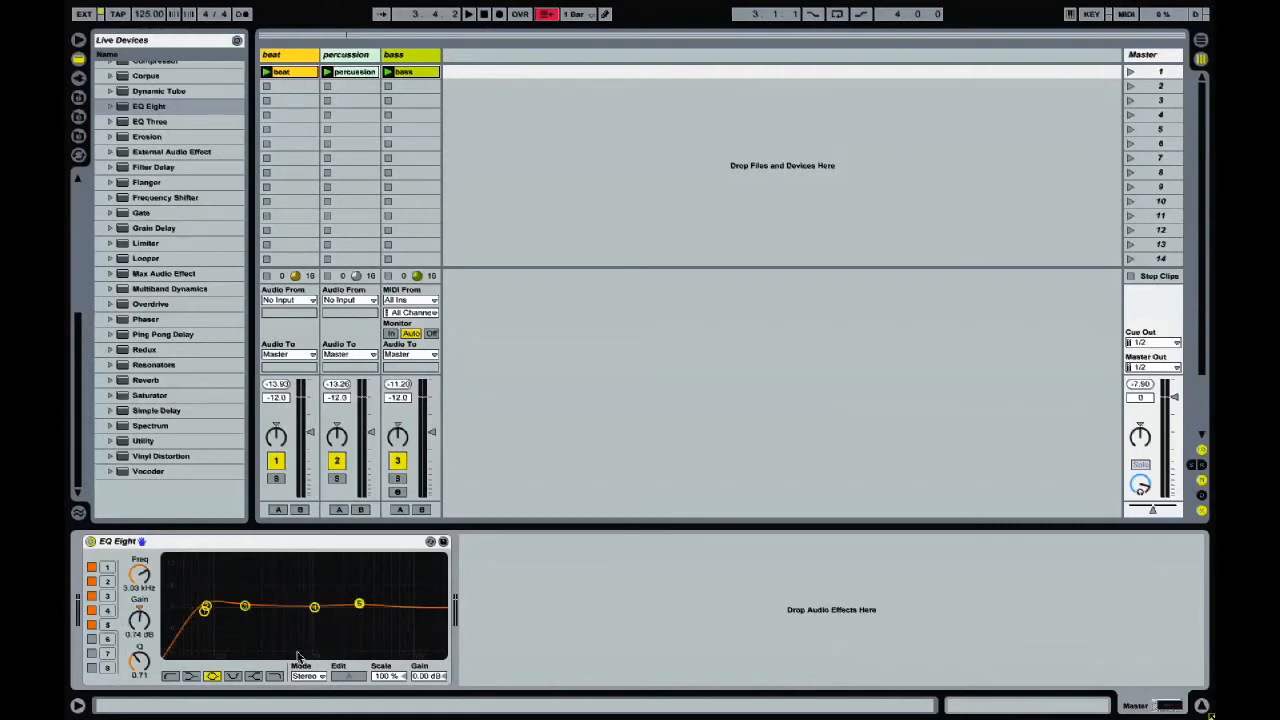
Add a Spectrum analyser after EQ Eight with its full display and play the mix
left_click(148, 427)
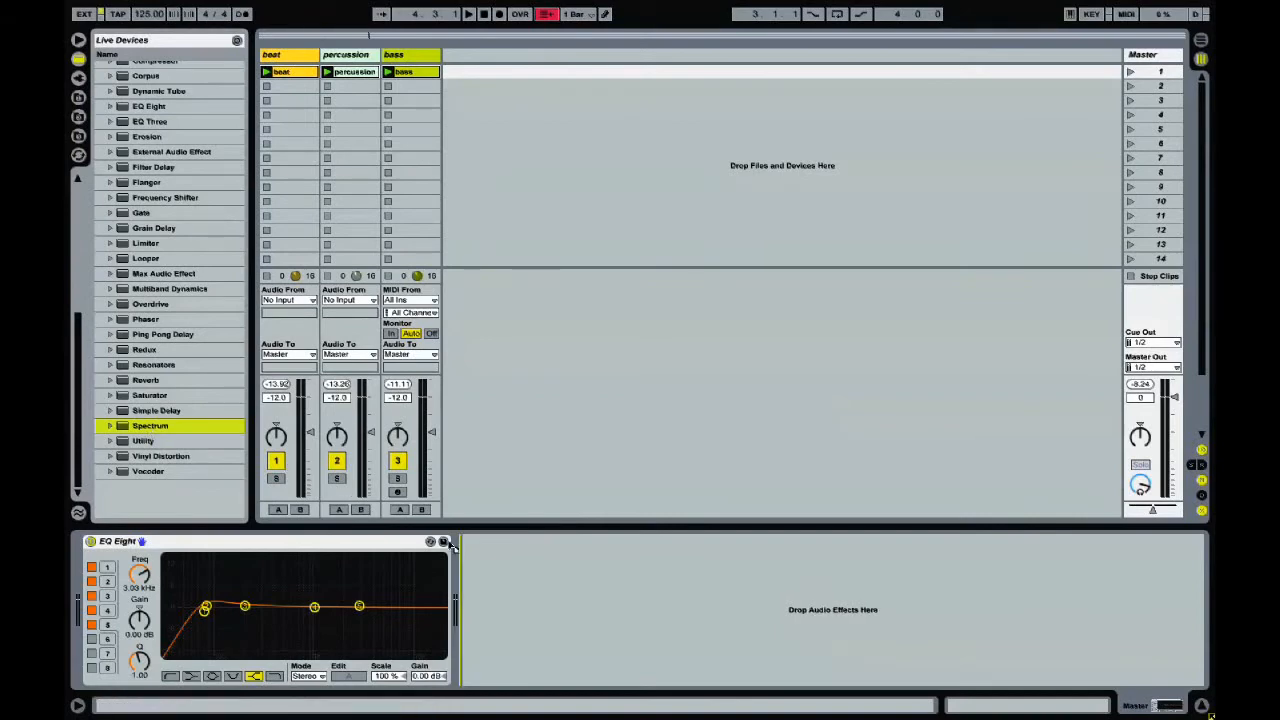
left_click_drag(525, 582, 525, 582)
left_click(479, 544)
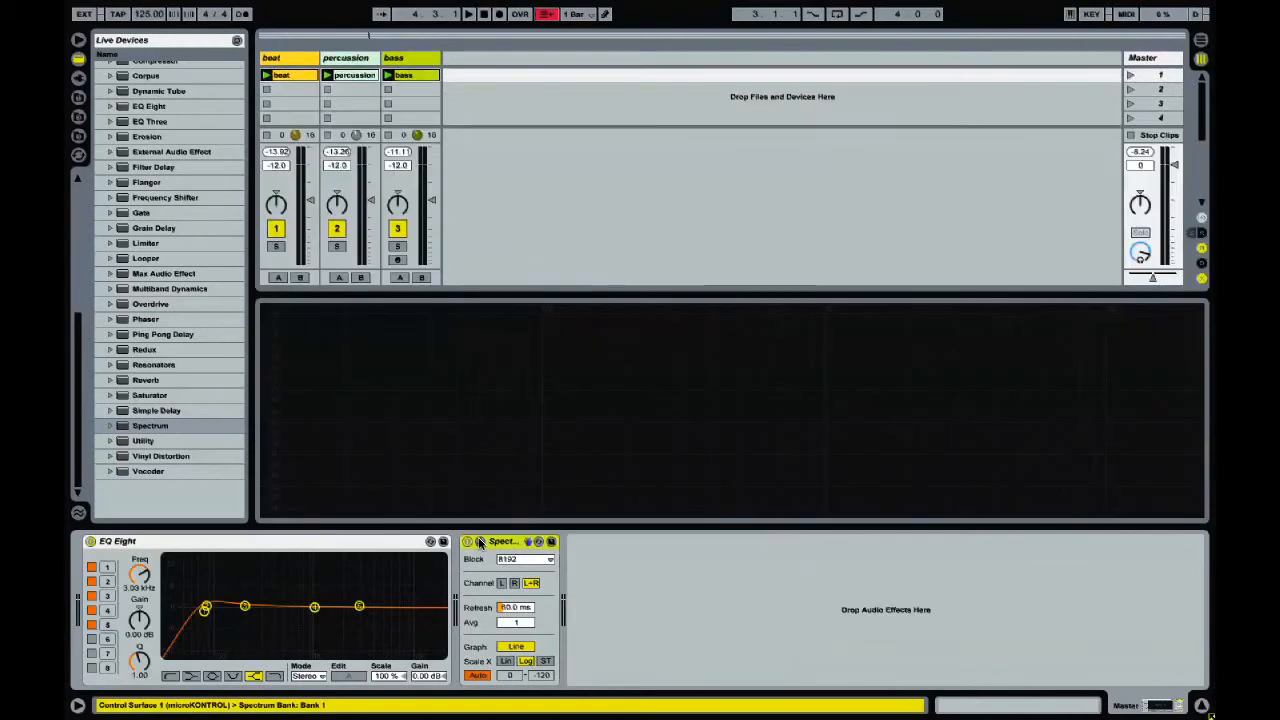
key("space")
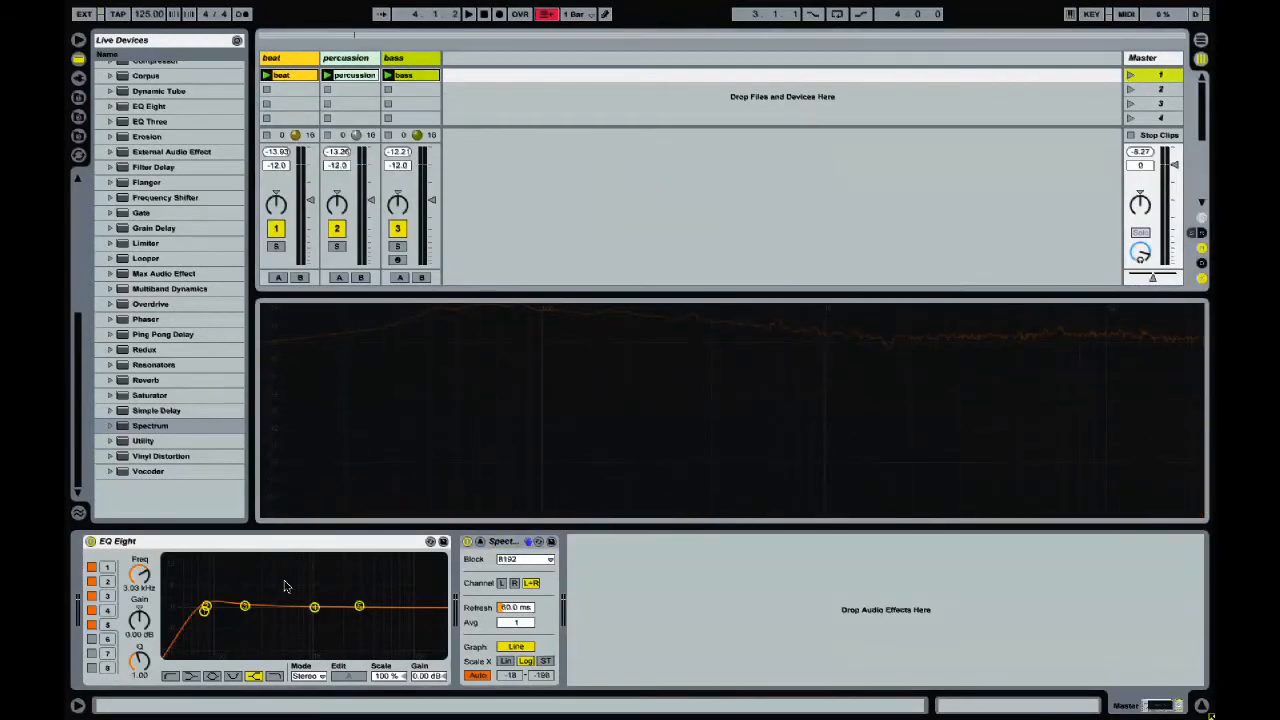
Give the 80 Hz band a 3 dB gain
left_click(206, 608)
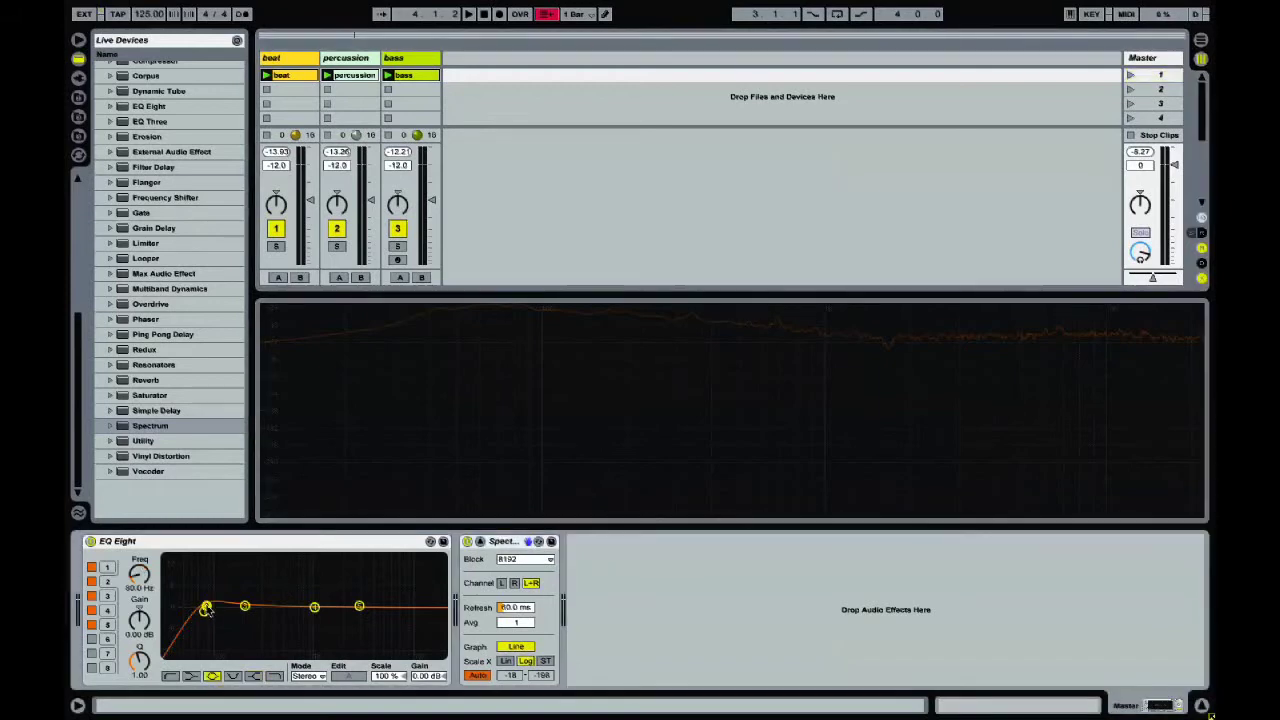
left_click(139, 635)
type("3")
key("Return")
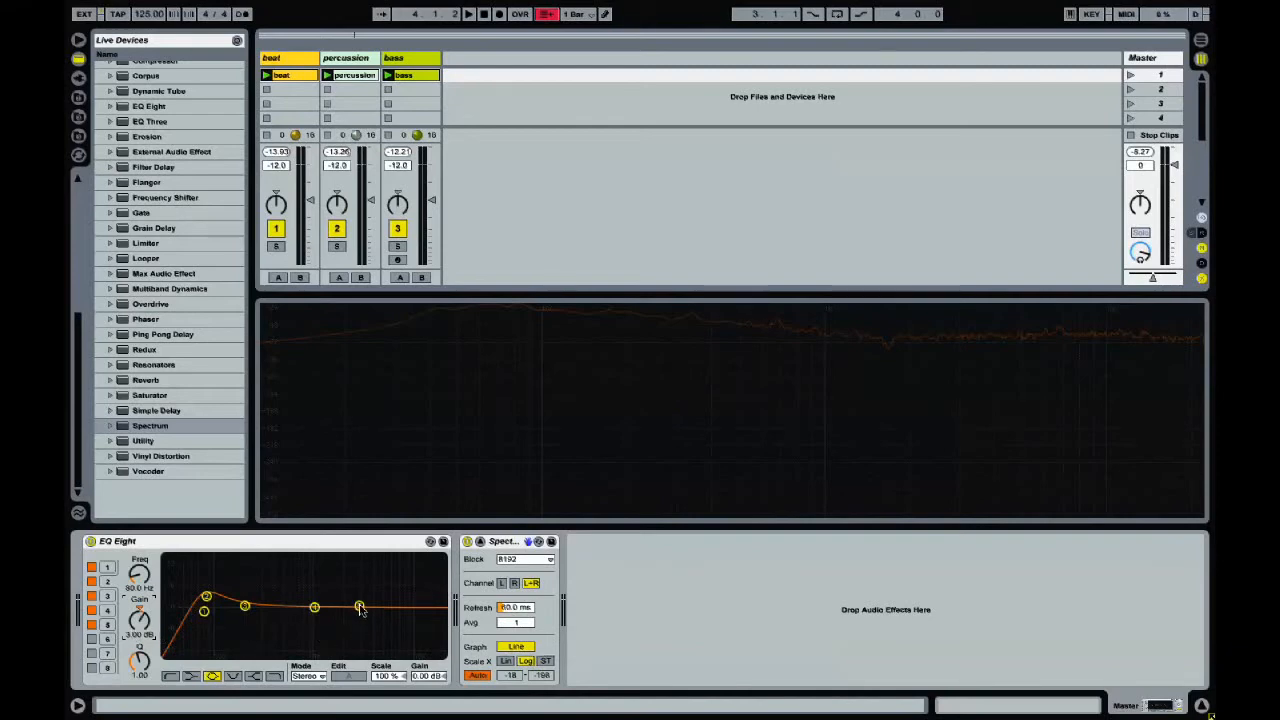
Set the upper high-shelf band to 12.0 kHz at +3.00 dB and audition it
left_click_drag(359, 607, 415, 597)
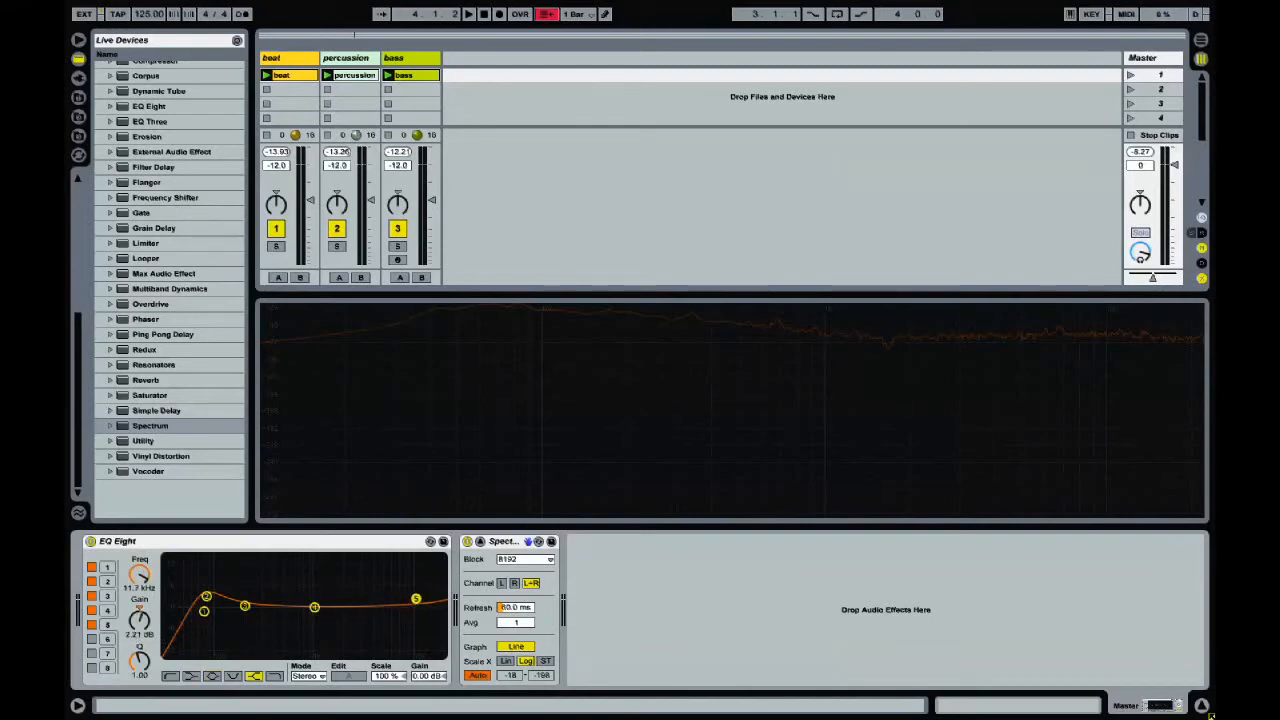
left_click(139, 633)
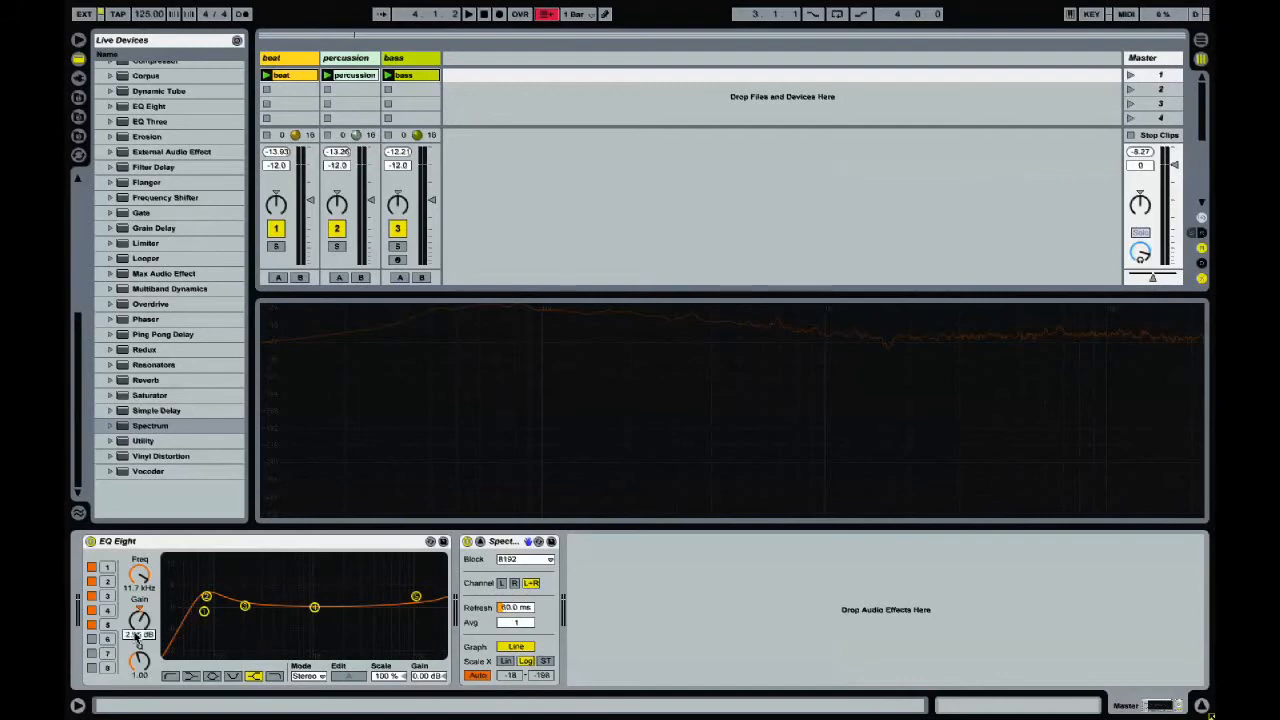
left_click(139, 588)
key("BackSpace")
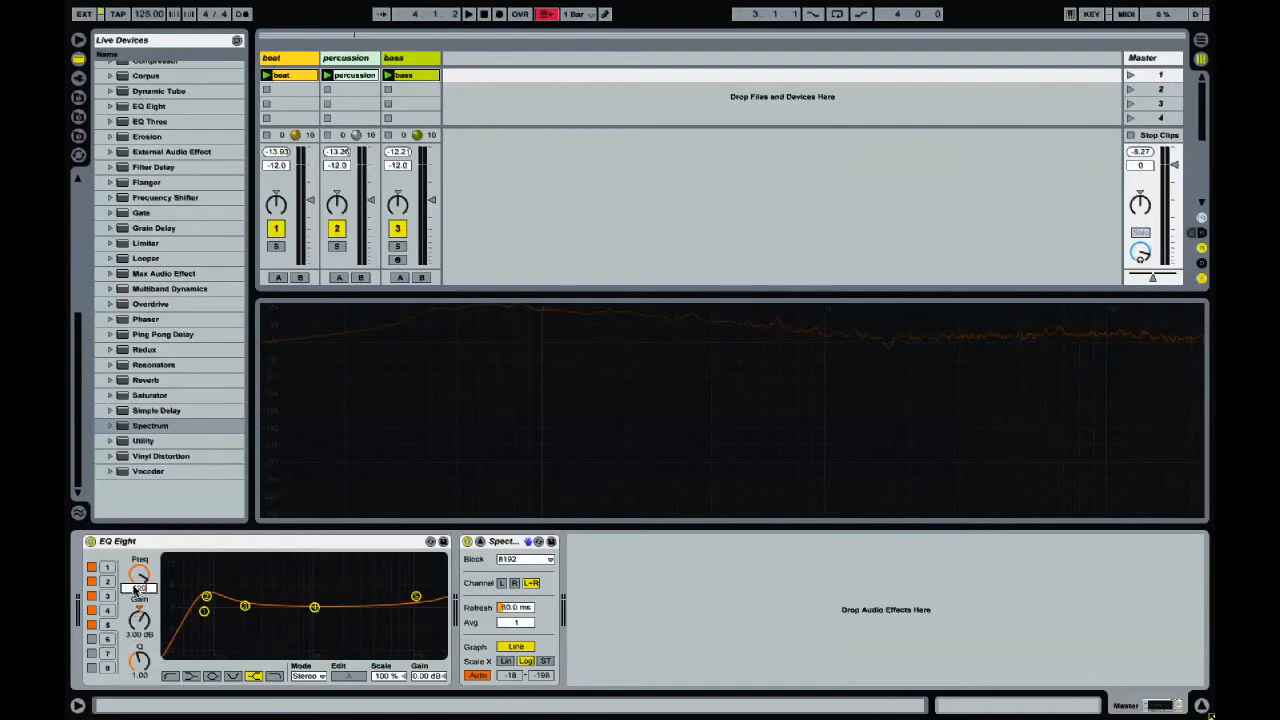
type("000")
key("Return")
key("space")
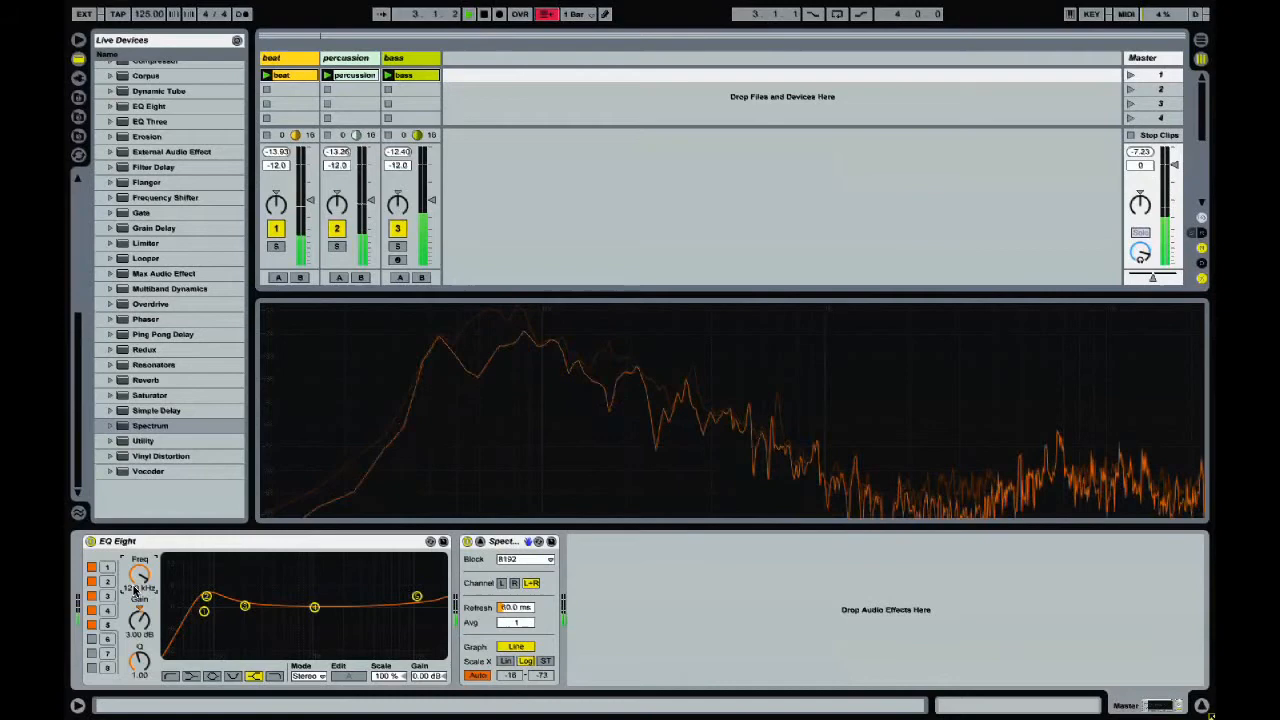
key("space")
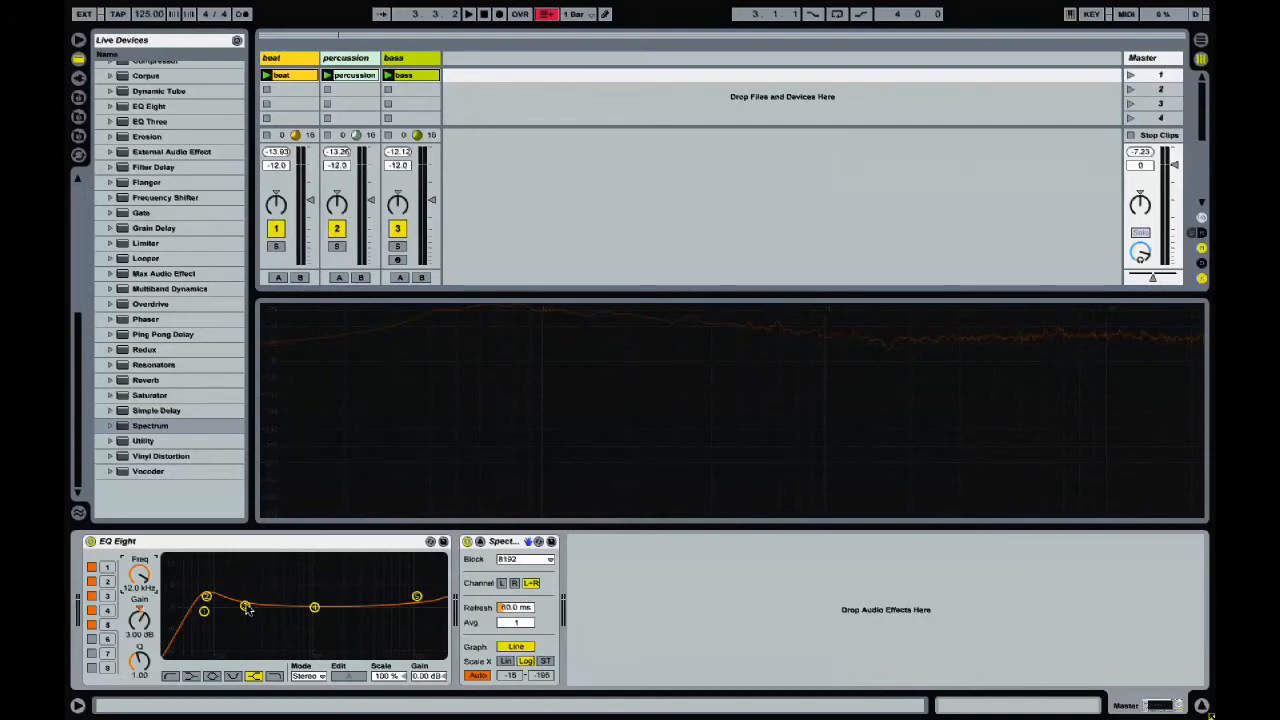
Boost band 3 to a narrow +14.5 dB peak and sweep it while playing, settling near 164 Hz
left_click(245, 606)
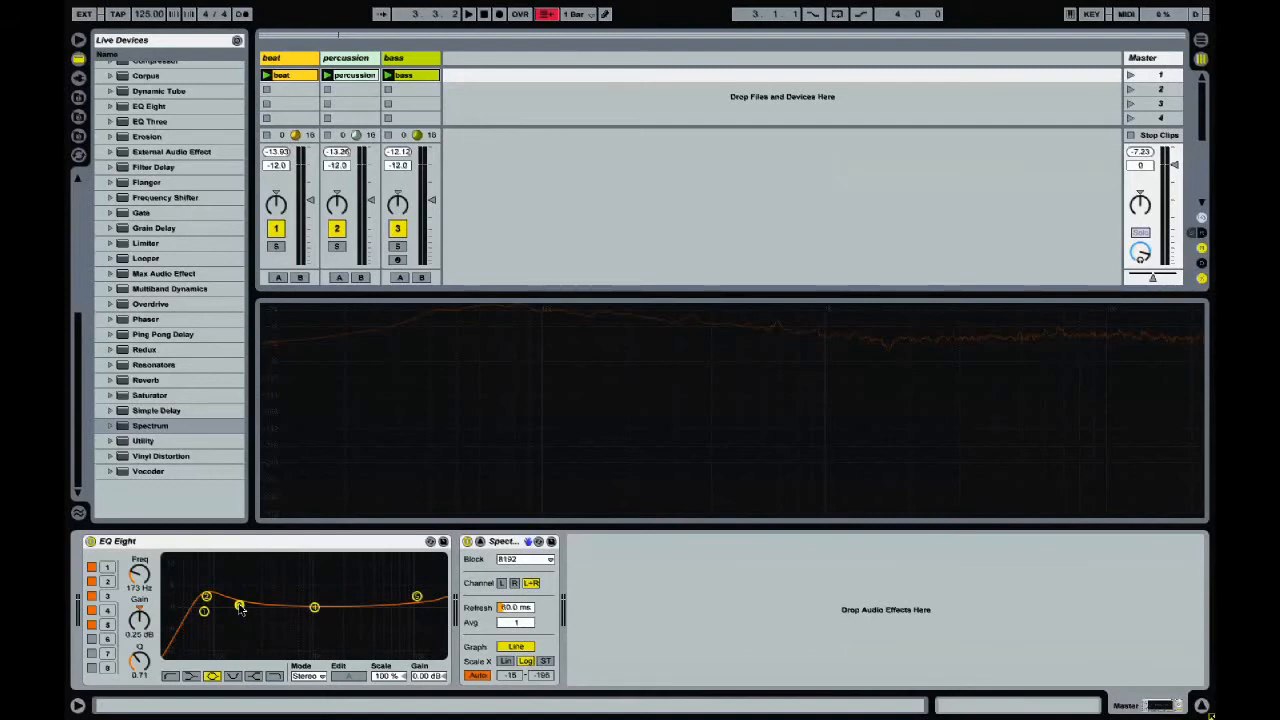
left_click_drag(241, 607, 241, 578)
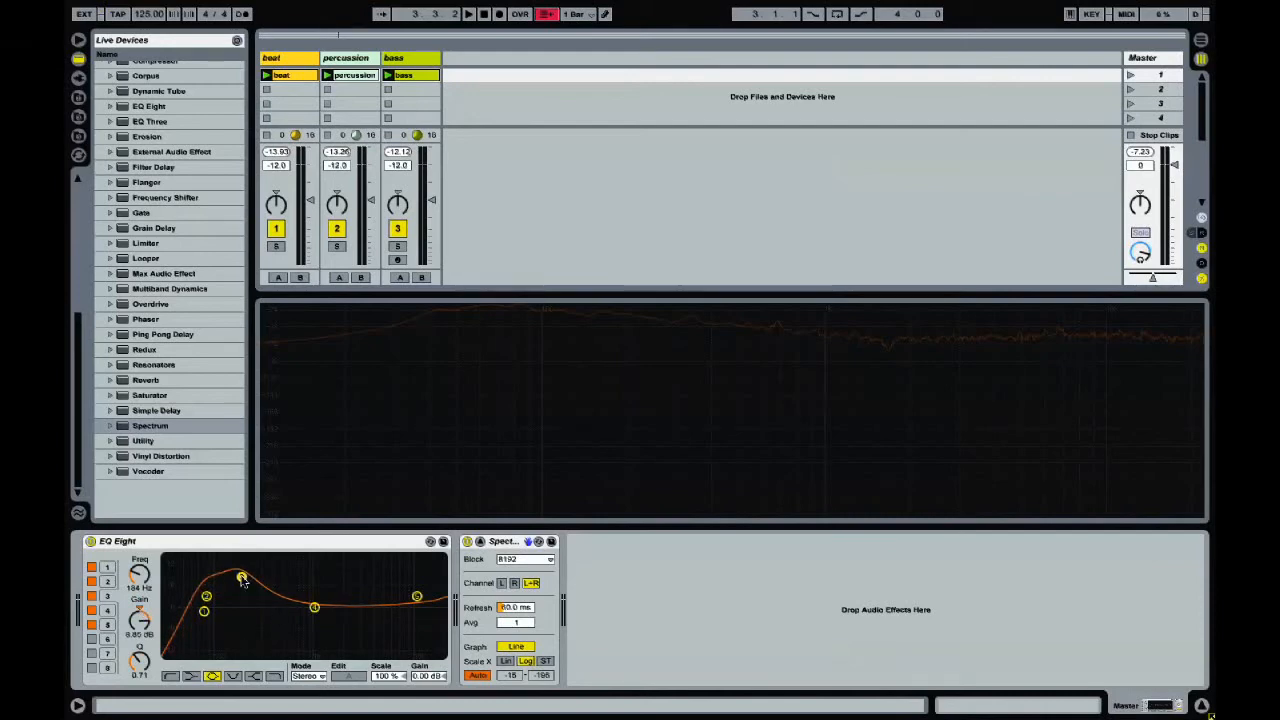
scroll(241, 578, "up", 3)
scroll(241, 578, "up", 5)
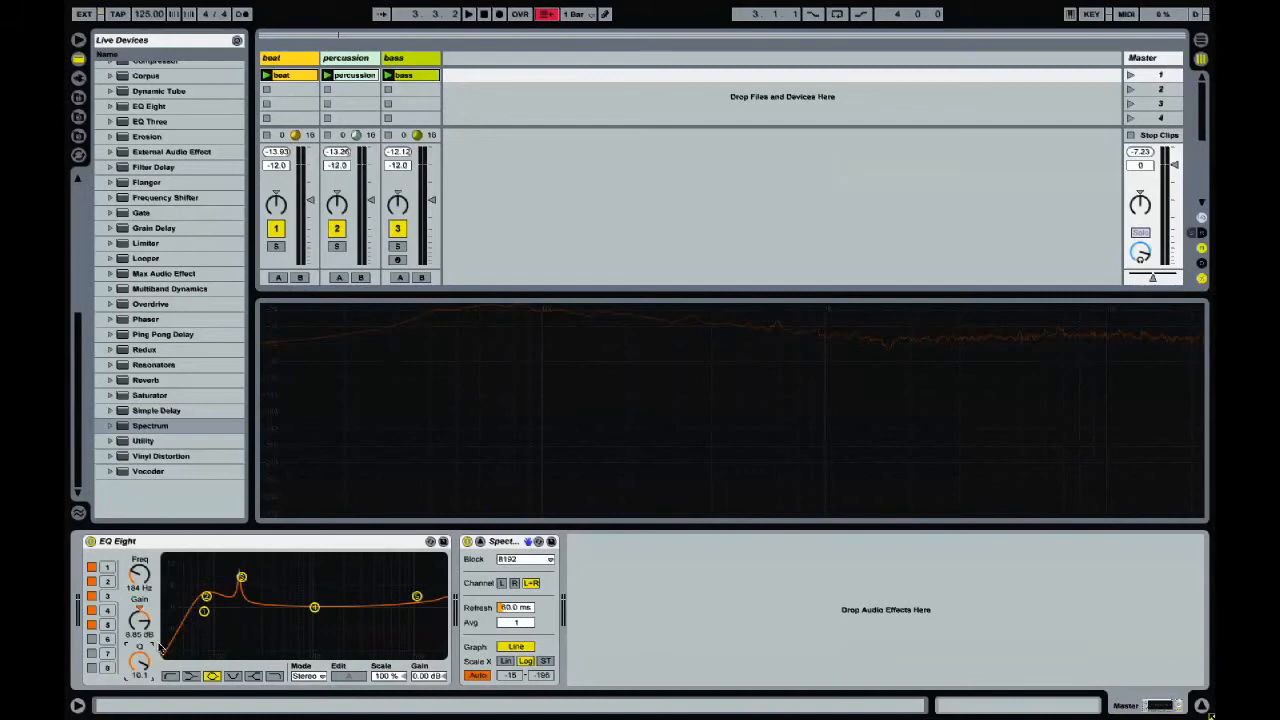
scroll(226, 571, "down", 4)
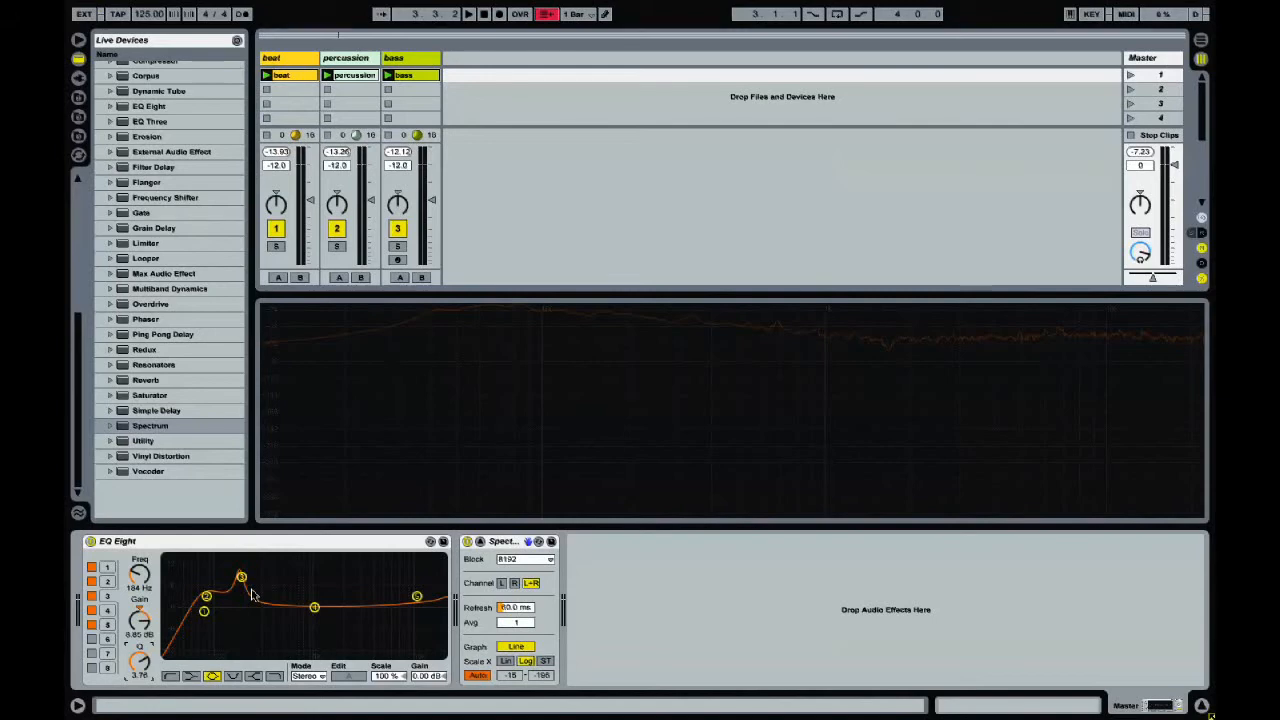
key("space")
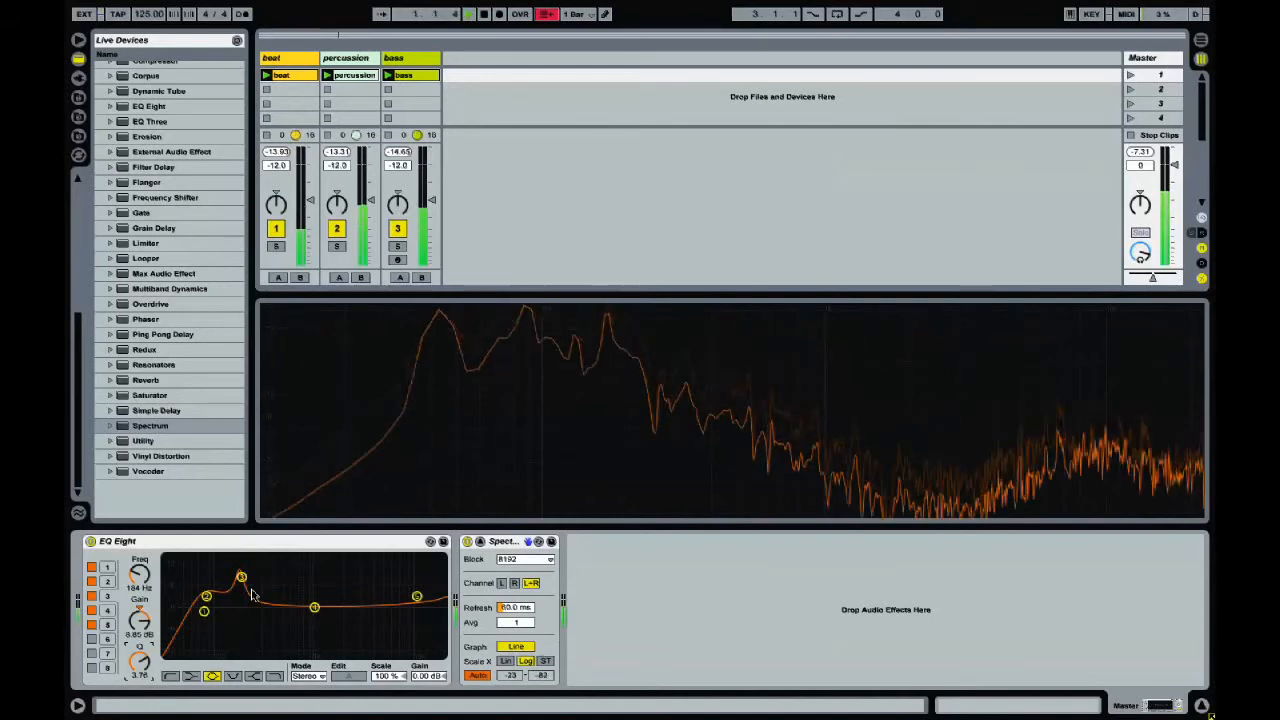
mouse_move(242, 578)
left_mouse_down()
mouse_move(313, 565)
mouse_move(289, 557)
left_mouse_up()
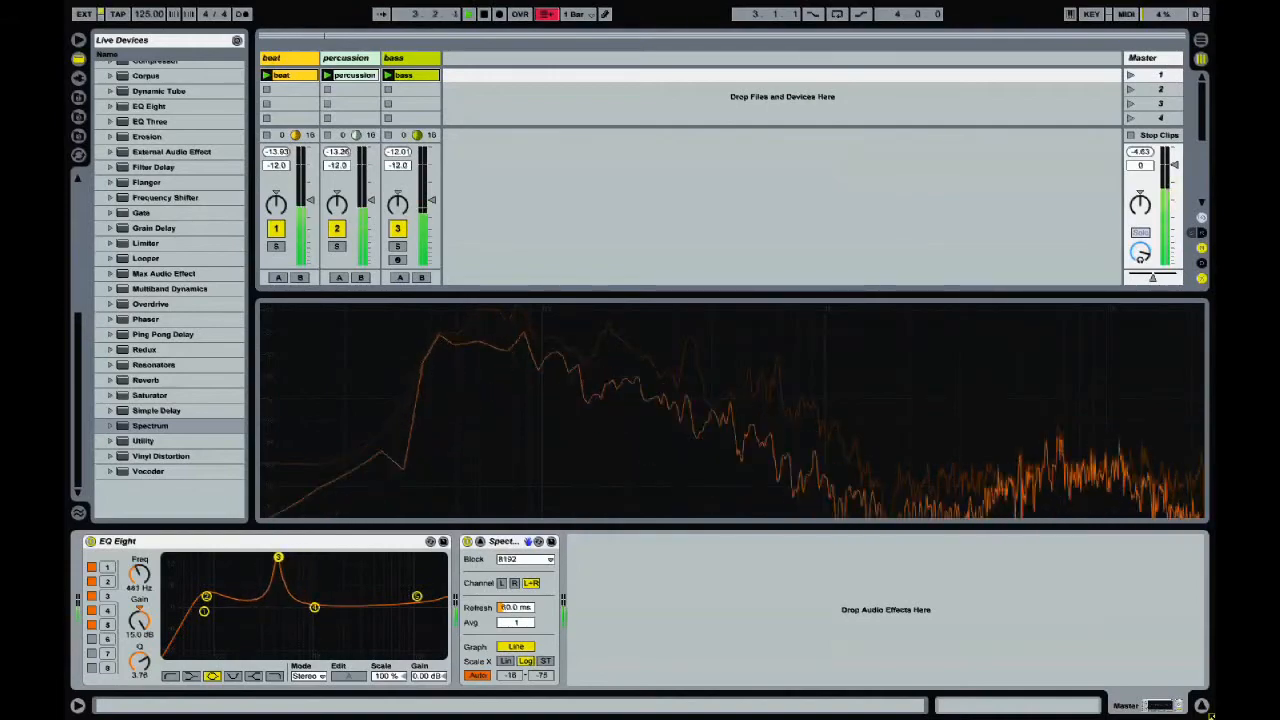
left_click_drag(289, 557, 237, 558)
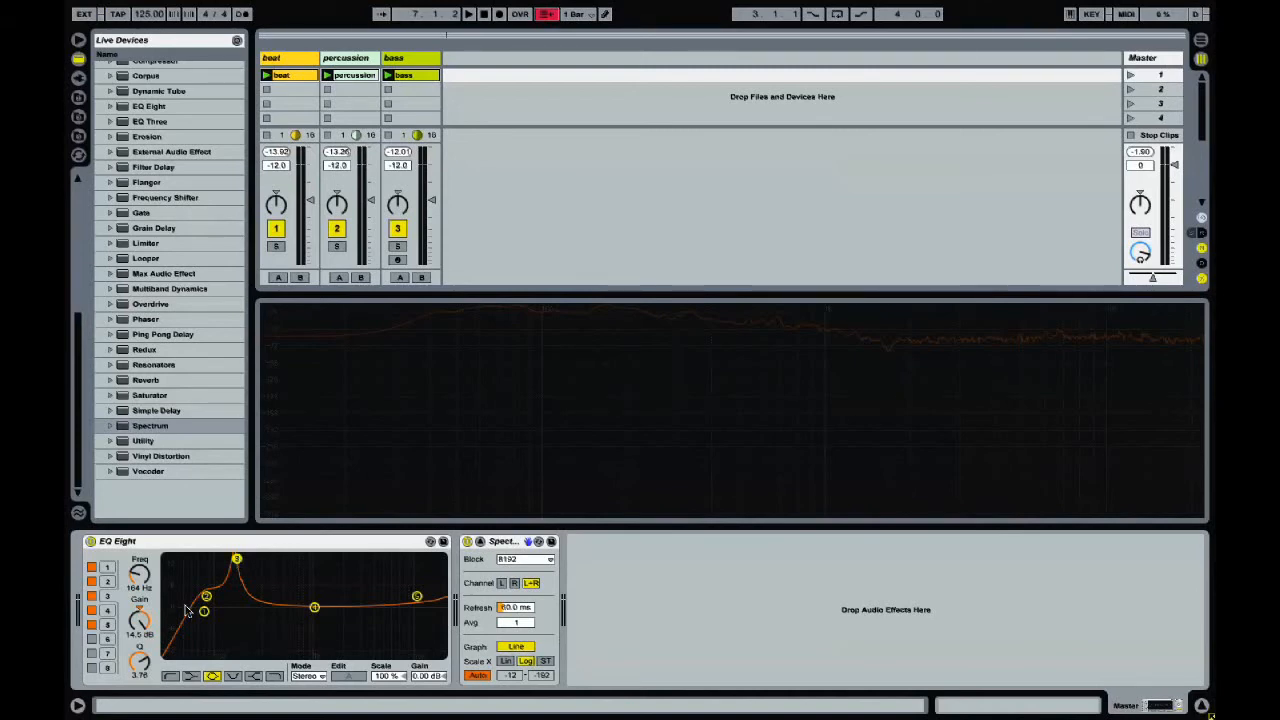
Turn band 3 into a -3.00 dB cut at 164 Hz with Q 1.00 and audition it
left_click(140, 676)
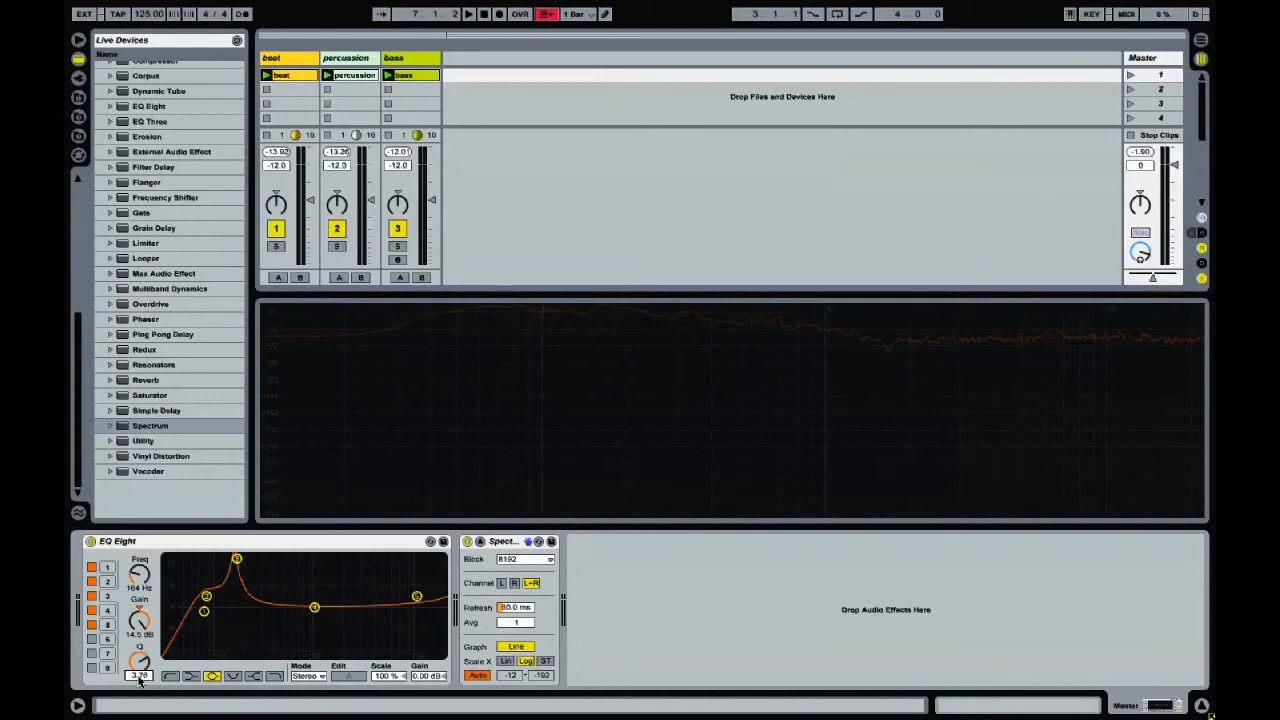
left_click(137, 636)
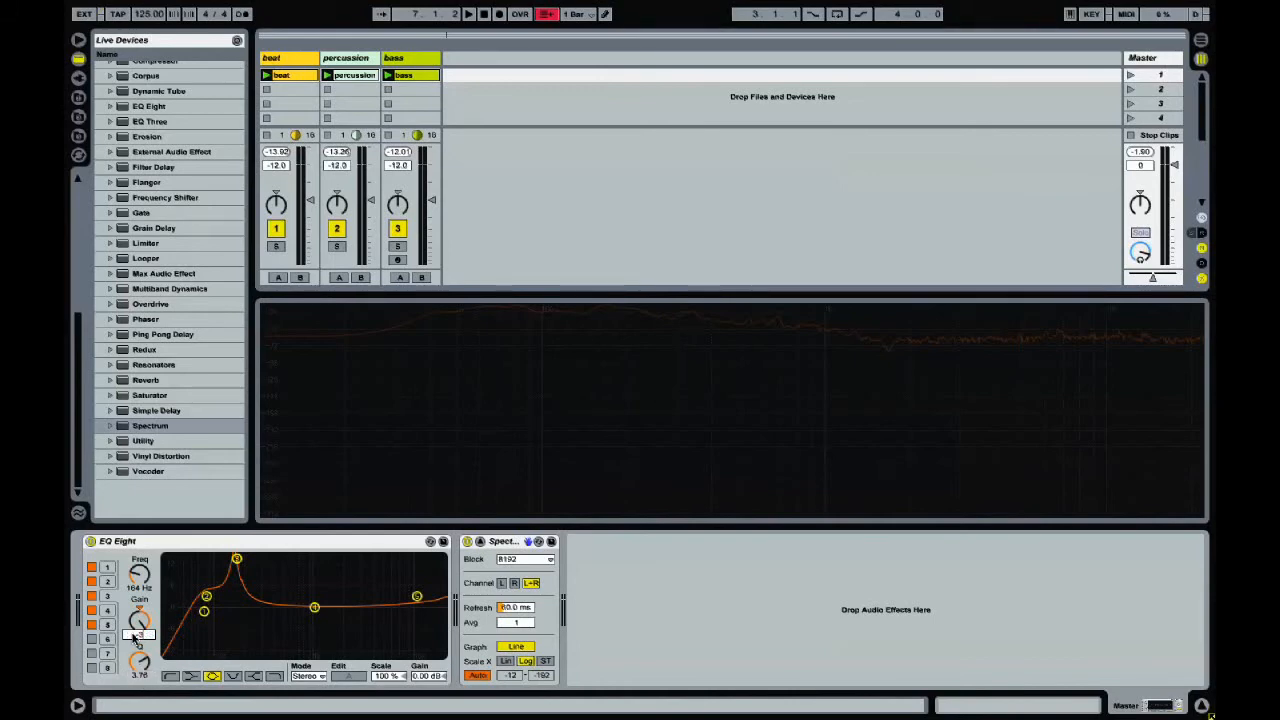
key("Return")
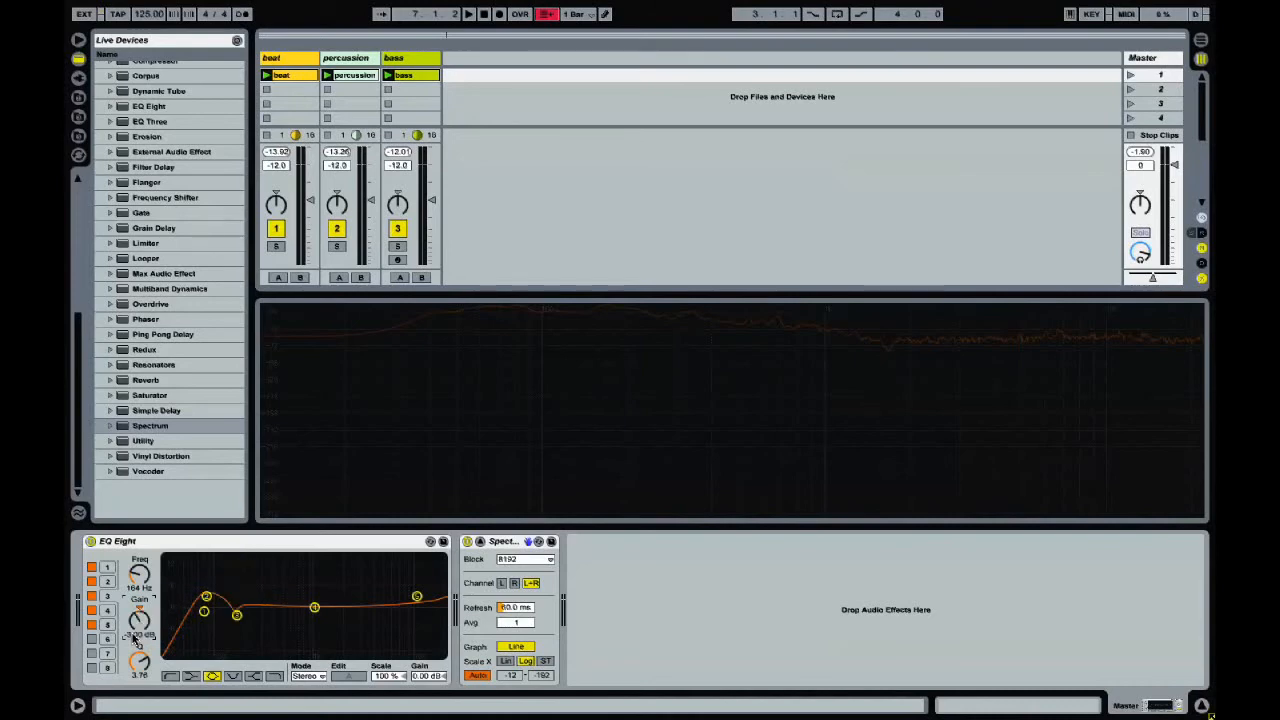
left_click(140, 676)
key("Return")
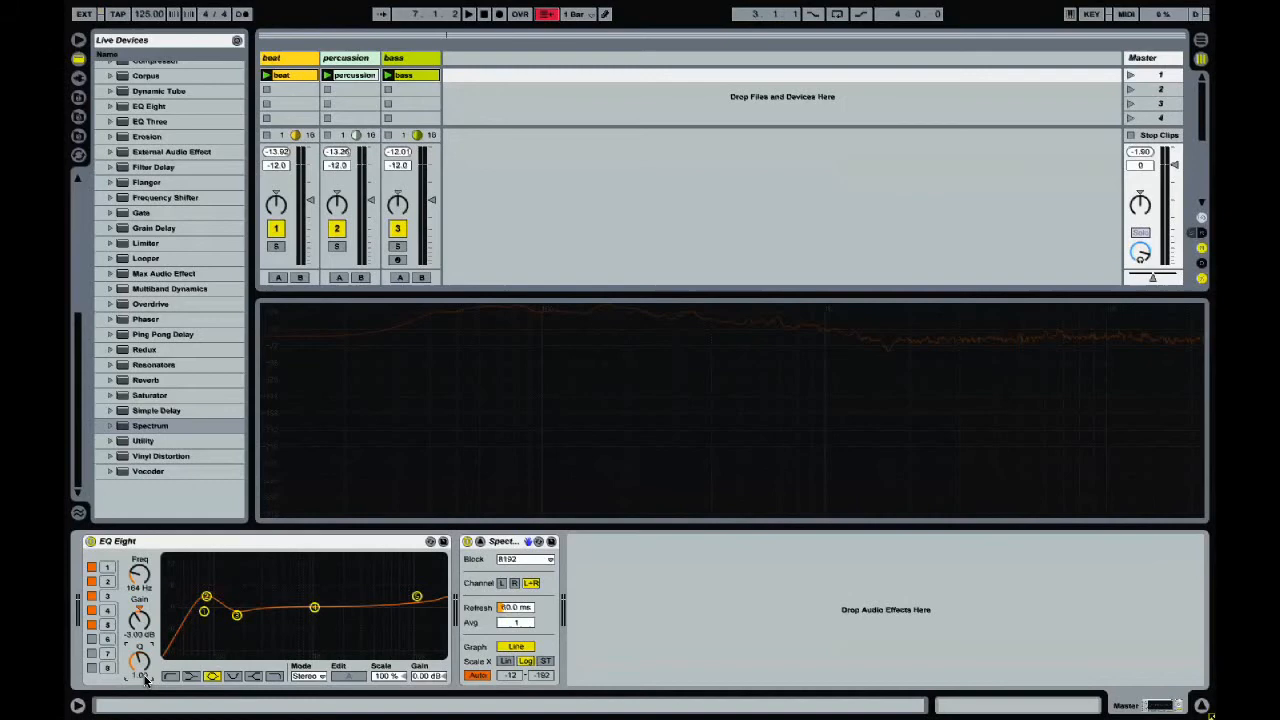
key("space")
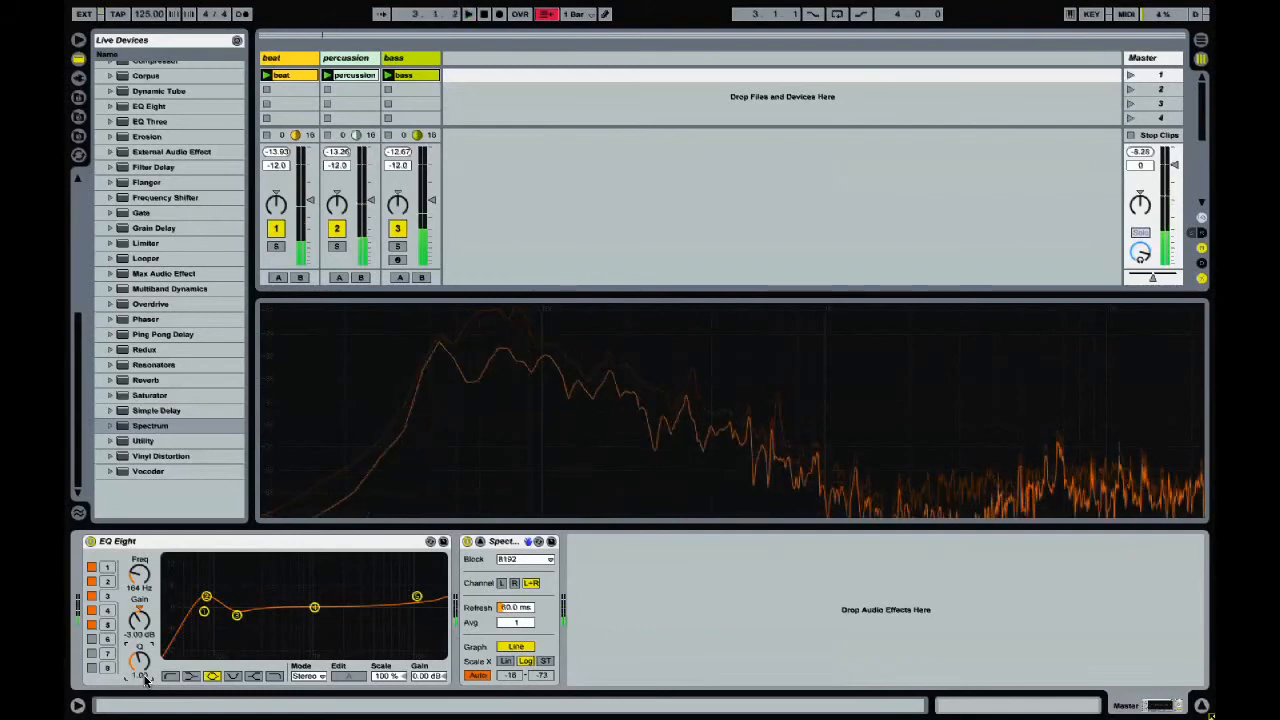
key("space")
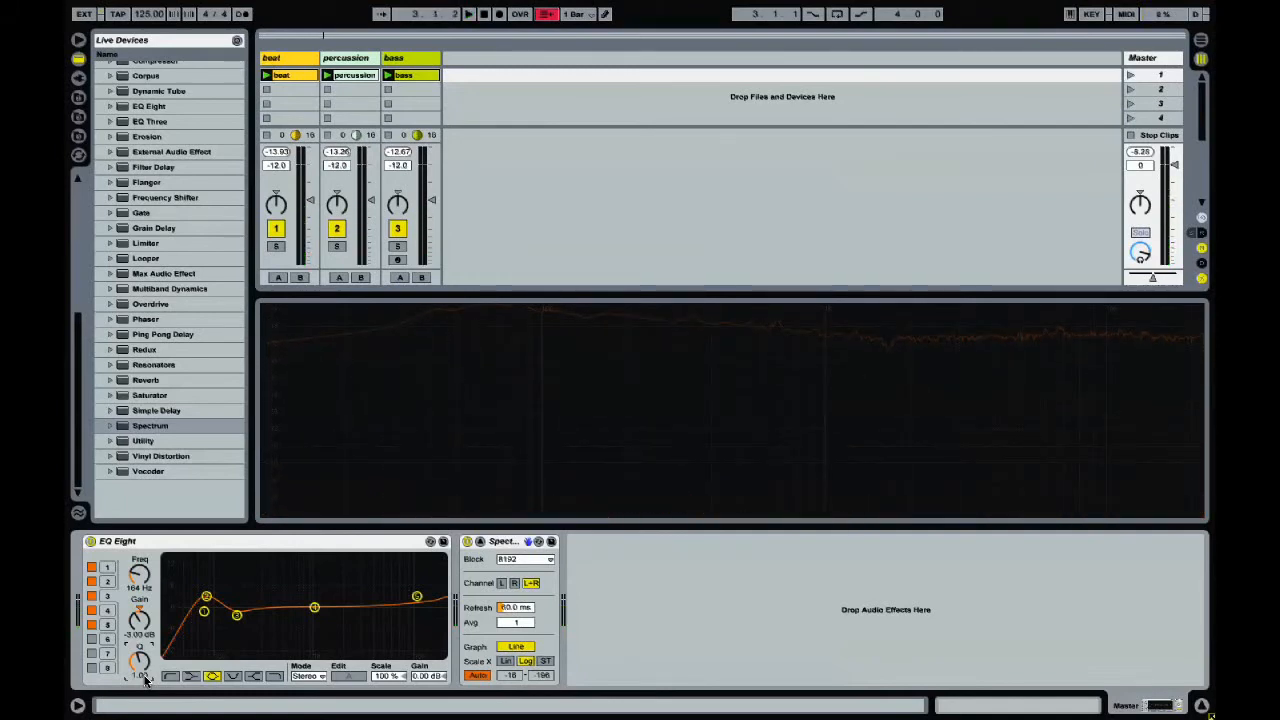
Listen, then shift band 4 up into the upper mids around 2.07 kHz with a slight lift
left_click(215, 676)
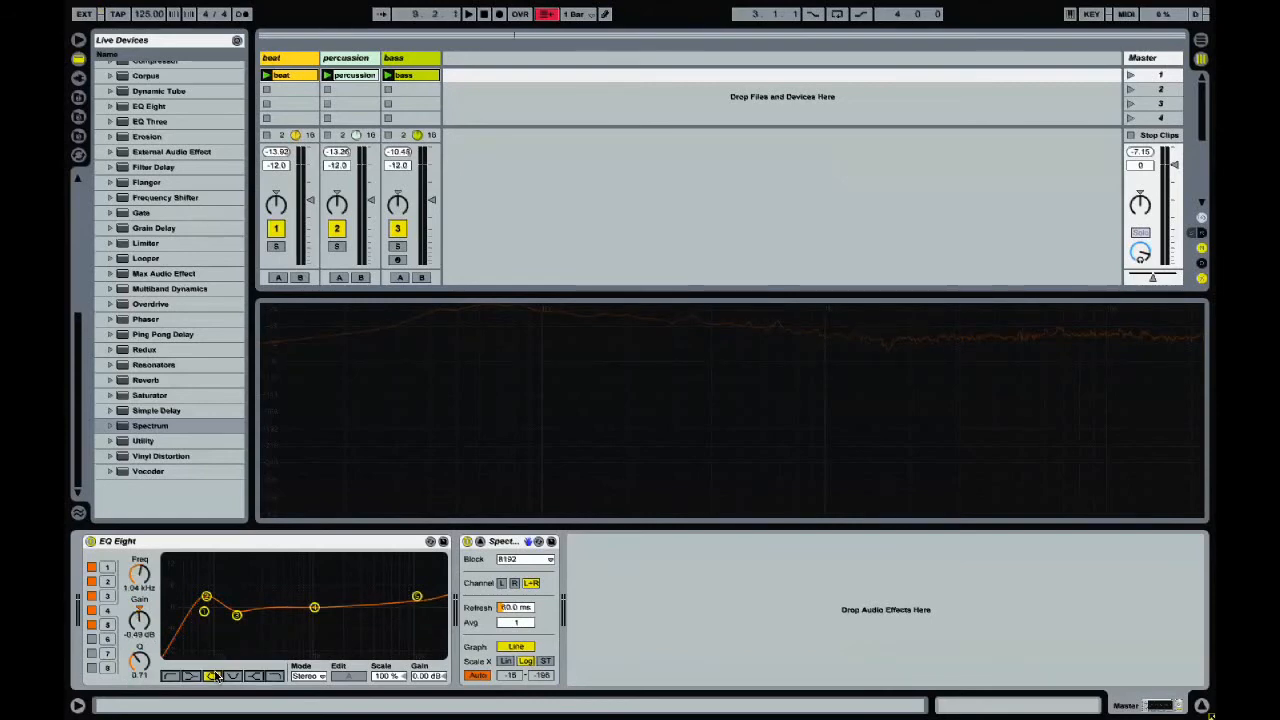
key("space")
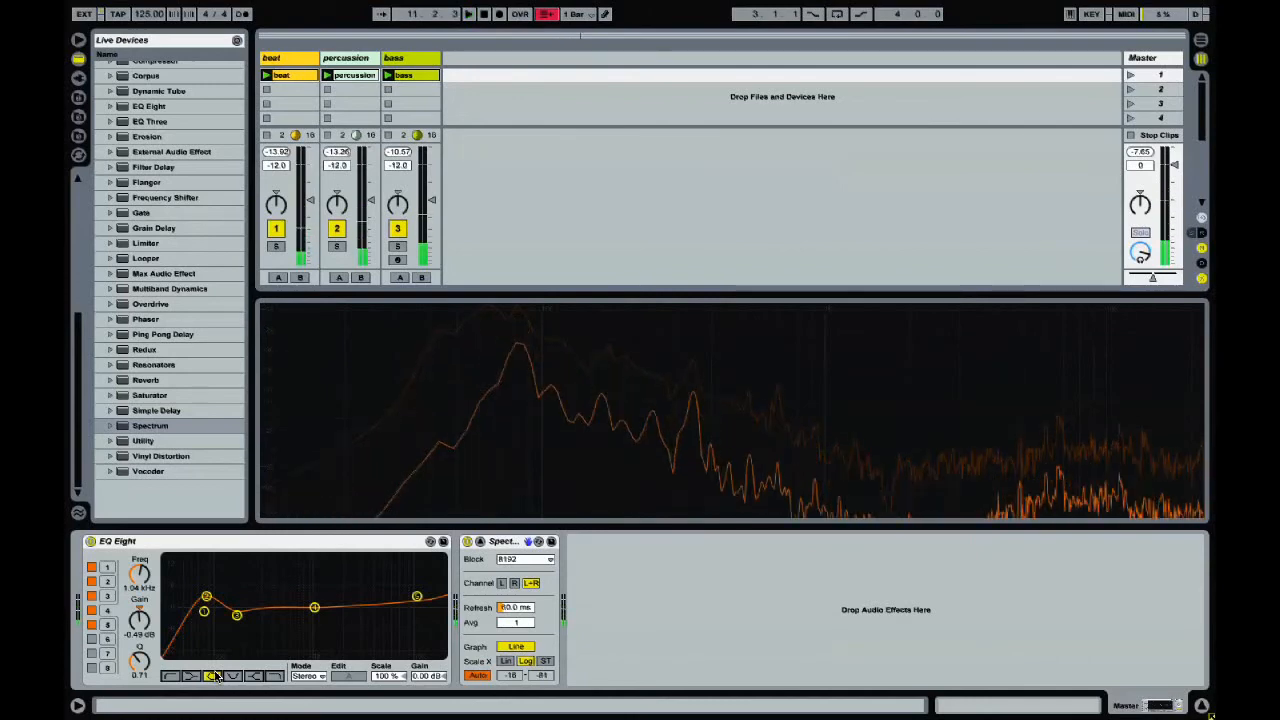
key("space")
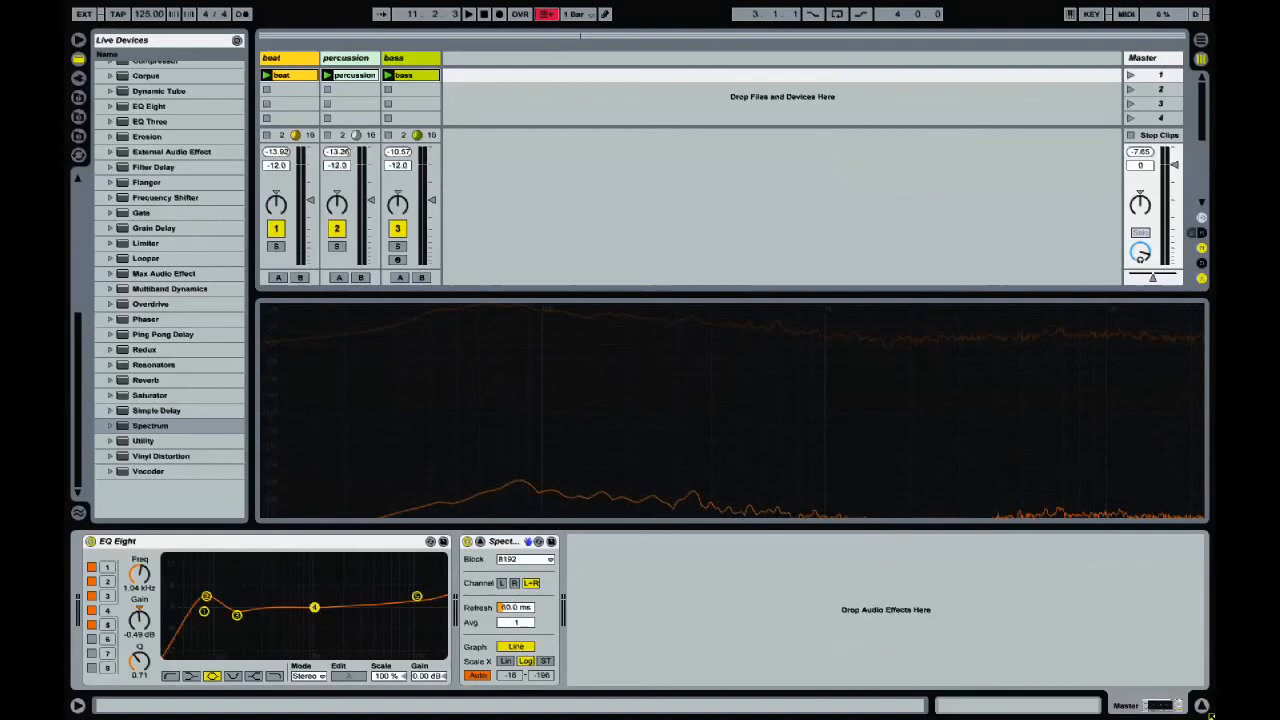
left_click_drag(314, 607, 357, 601)
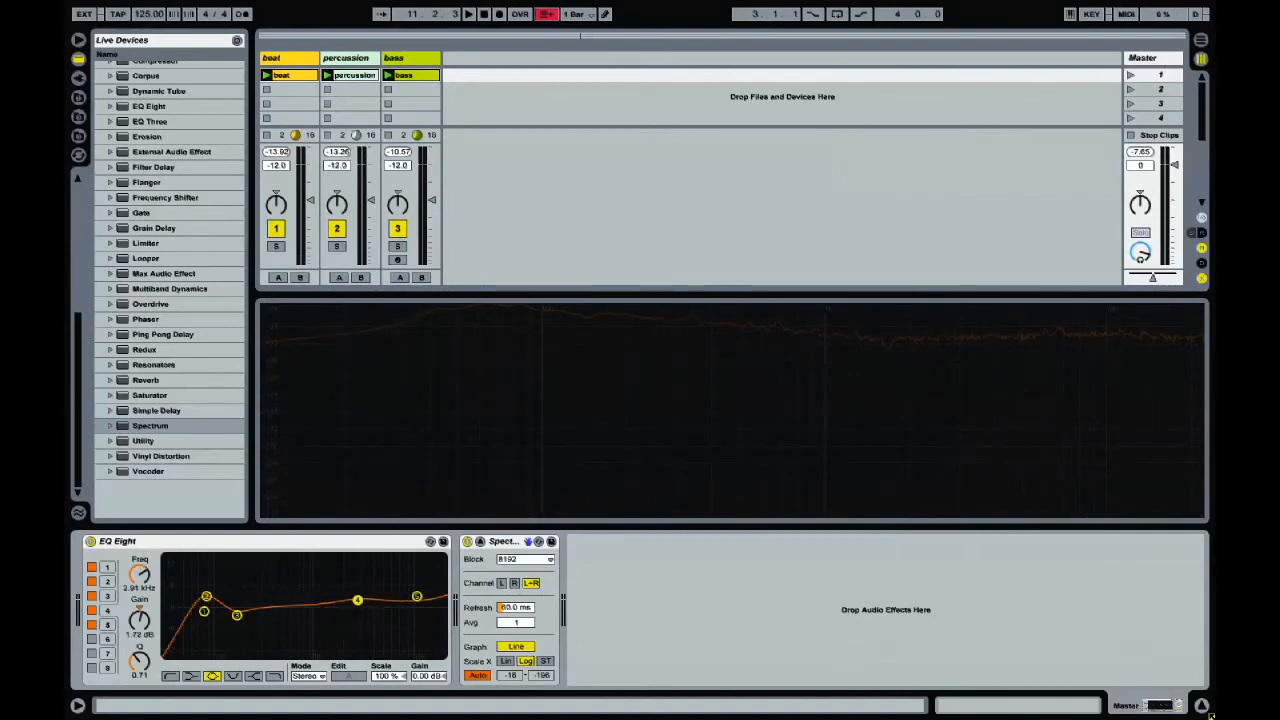
left_click_drag(139, 622, 155, 672)
Set band 4 to Q 1.00 and +3 dB gain and play the mix to hear the boost
left_click(138, 675)
type("1")
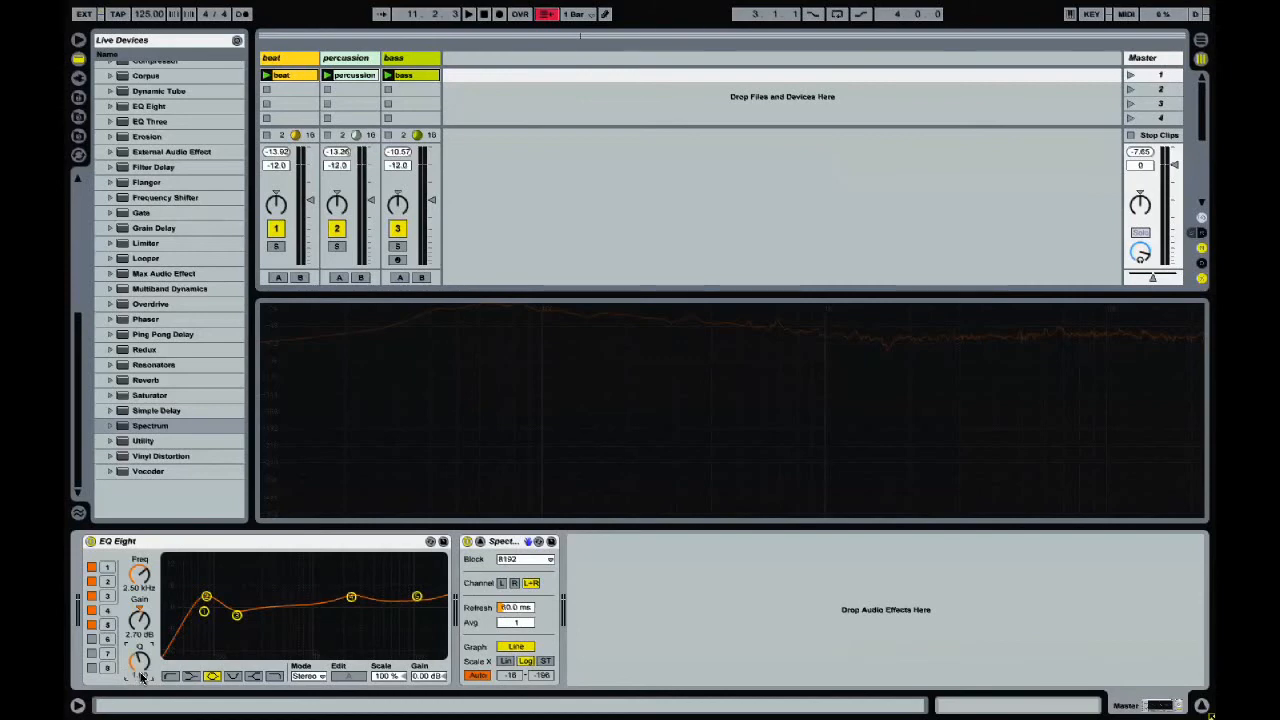
key("Return")
left_click(140, 633)
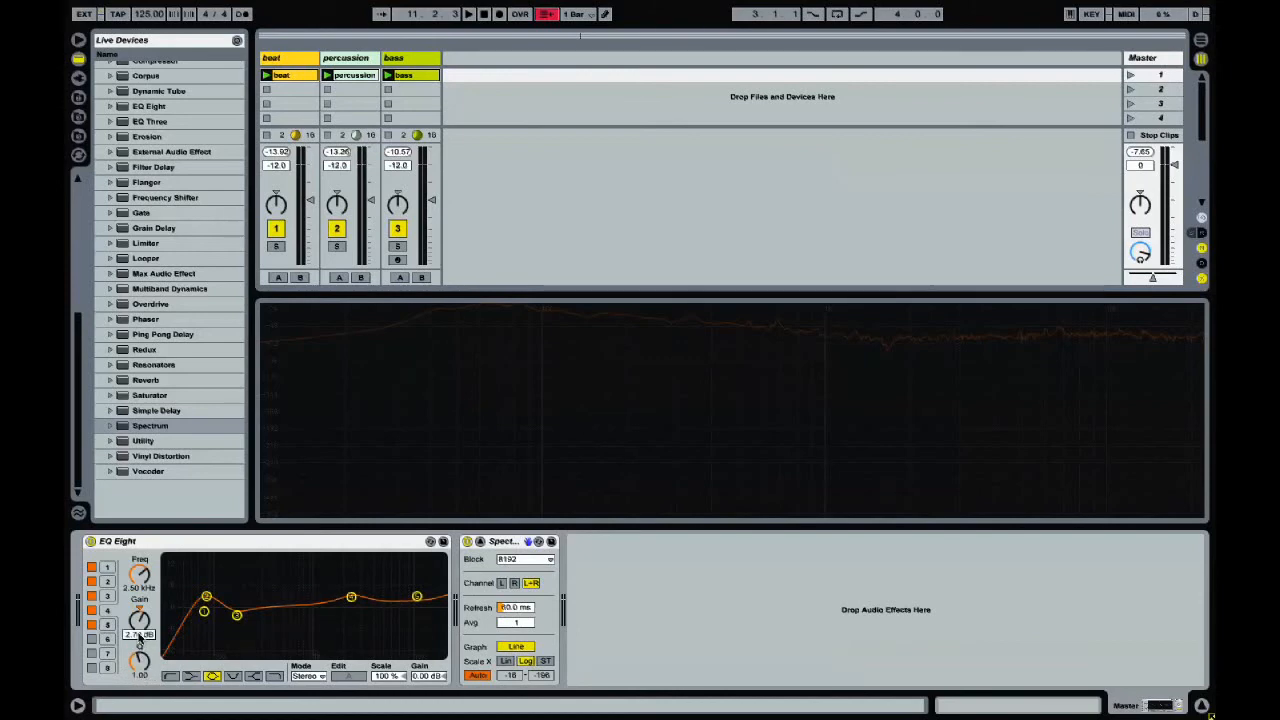
type("3")
key("Return")
key("space")
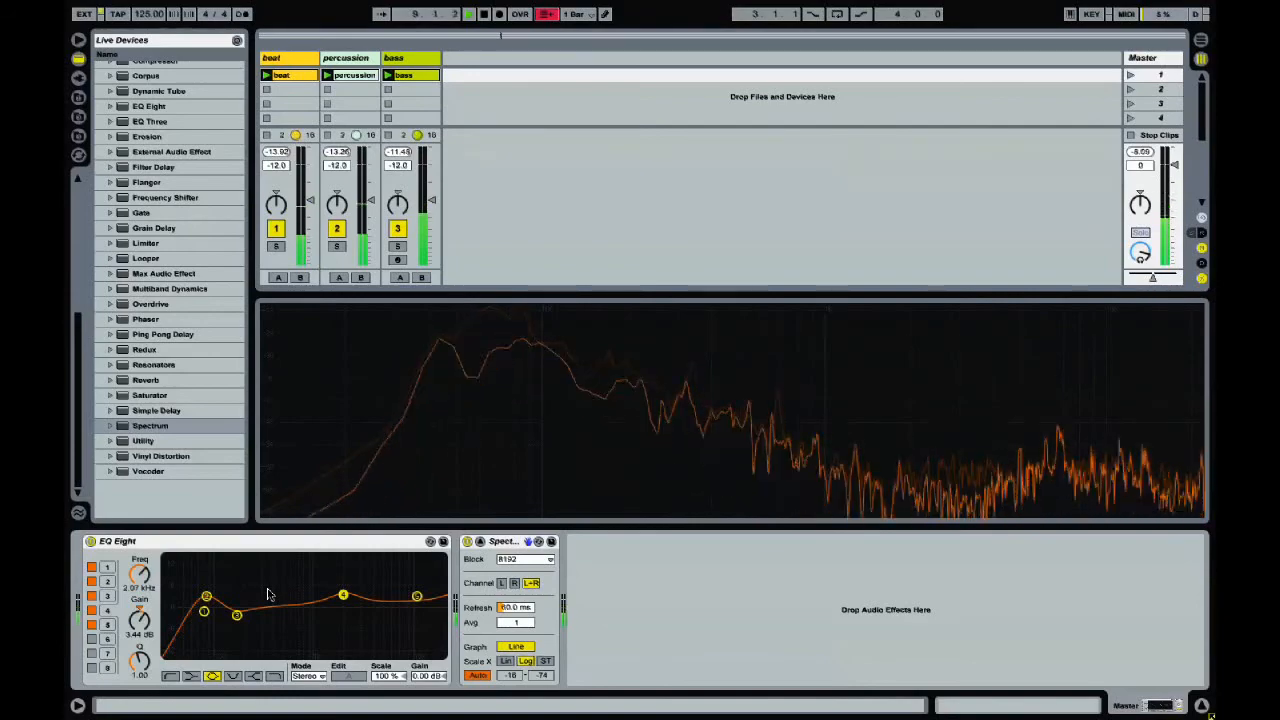
Bypass EQ Eight on the master to compare against the unprocessed mix
left_click(90, 541)
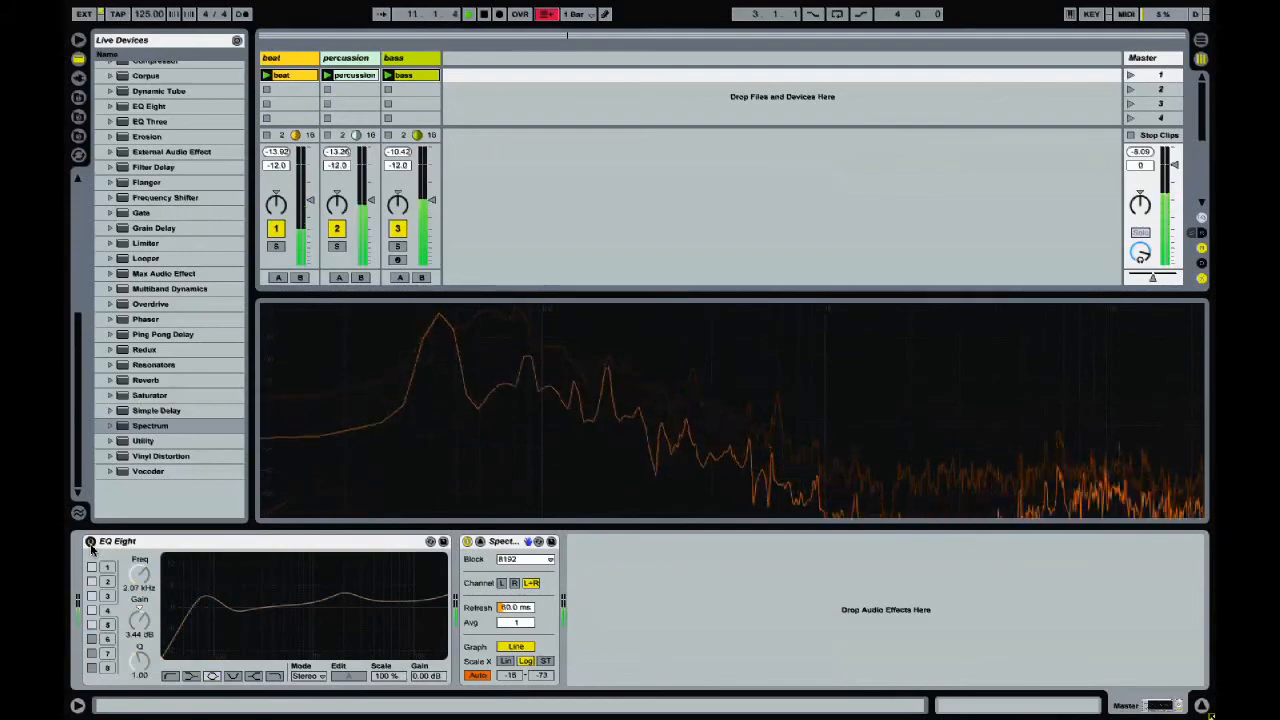